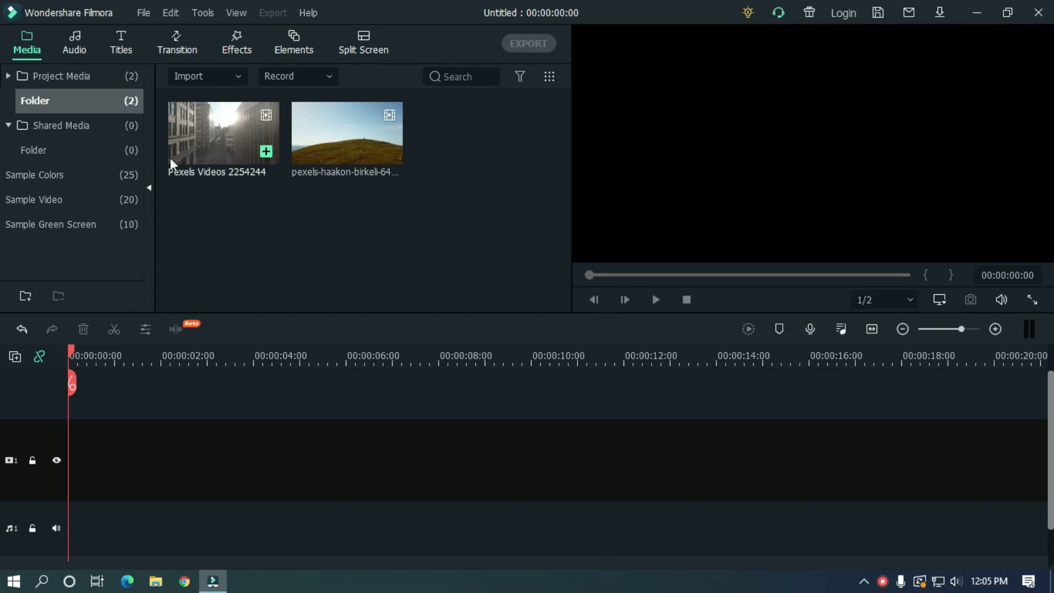
- Add a Default Title clip to the video track and bring up its advanced text editor
left_click(120, 46)
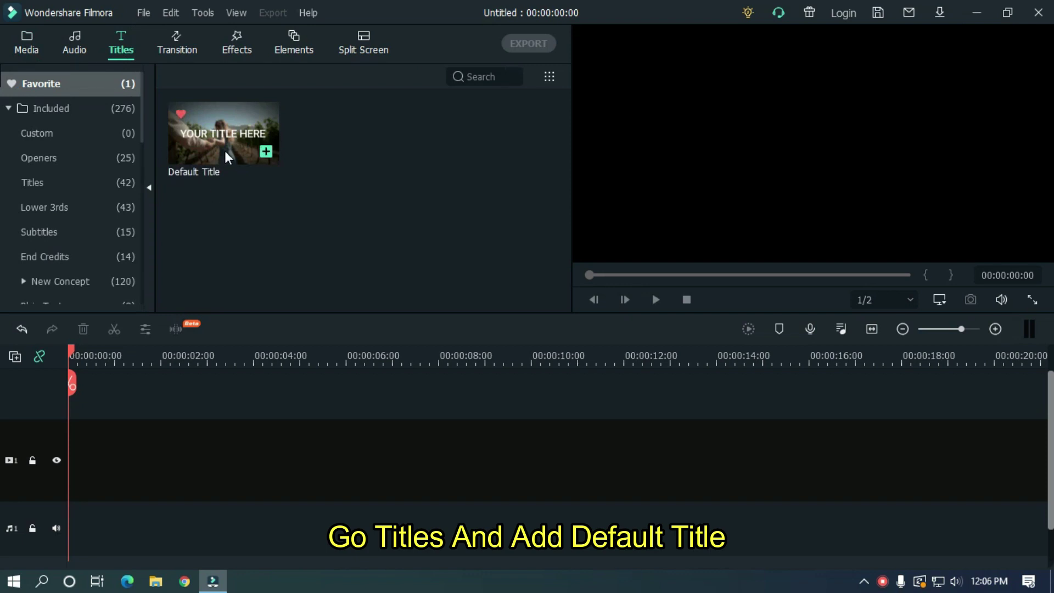
left_click_drag(228, 130, 76, 447)
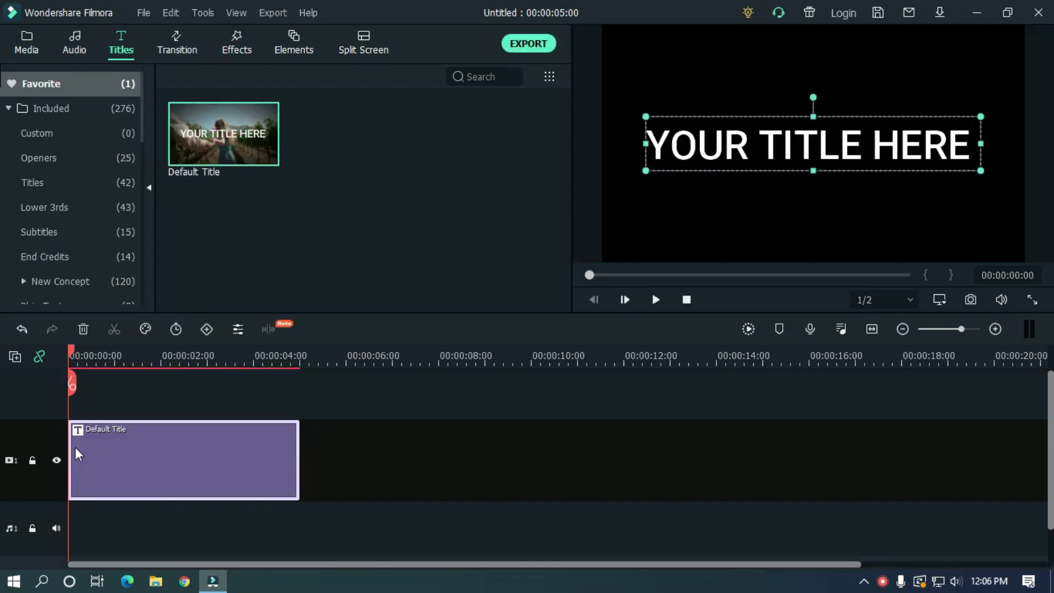
double_click(221, 451)
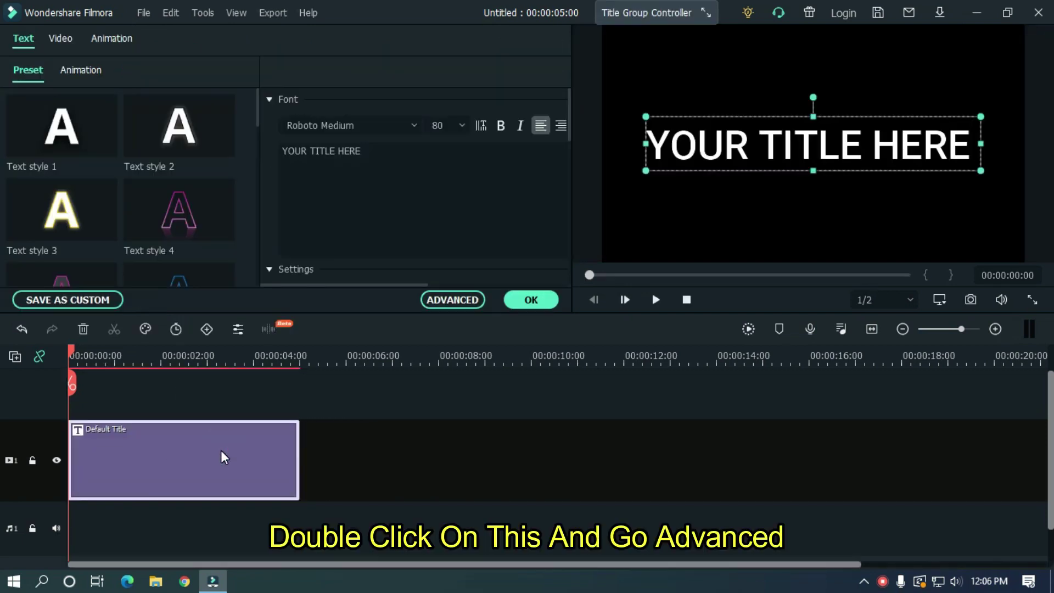
left_click(449, 301)
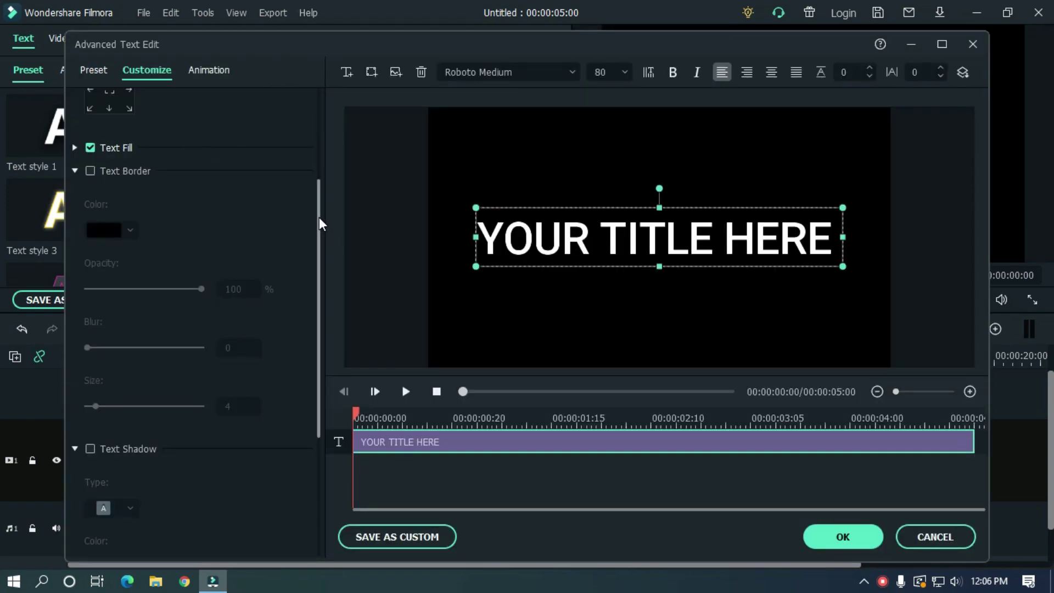
left_click_drag(323, 222, 325, 101)
- Replace the title text with WOW and set its font to Blodders
left_click(124, 136)
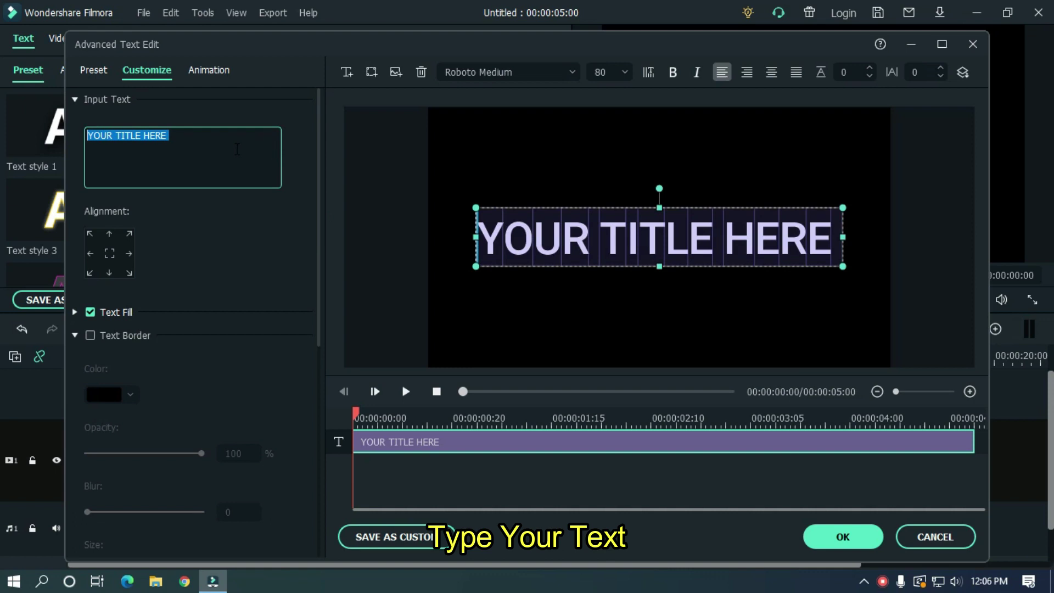
type("WOW")
left_click(536, 72)
type("blo")
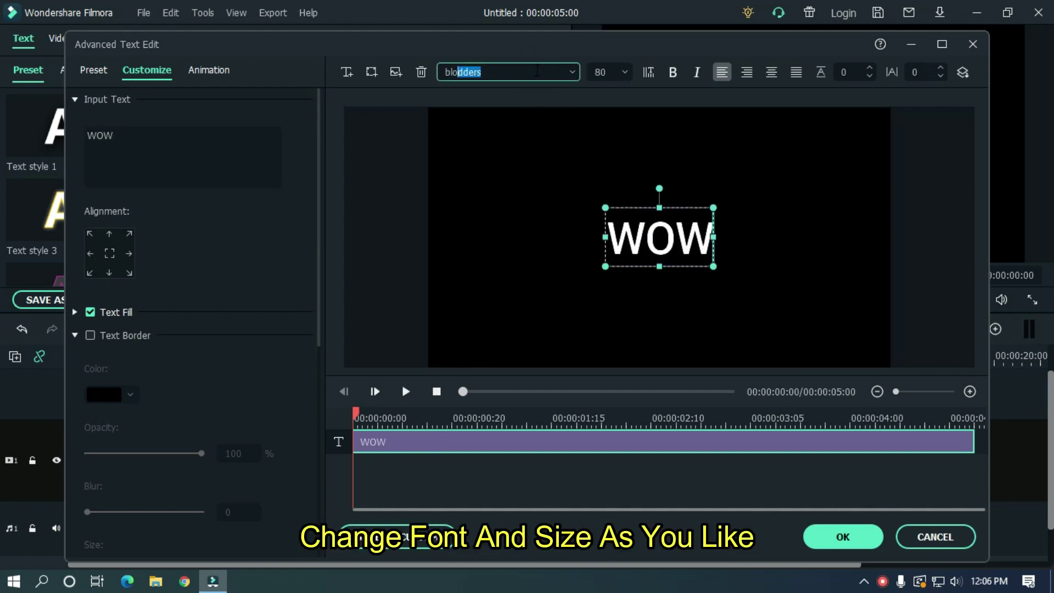
key("Return")
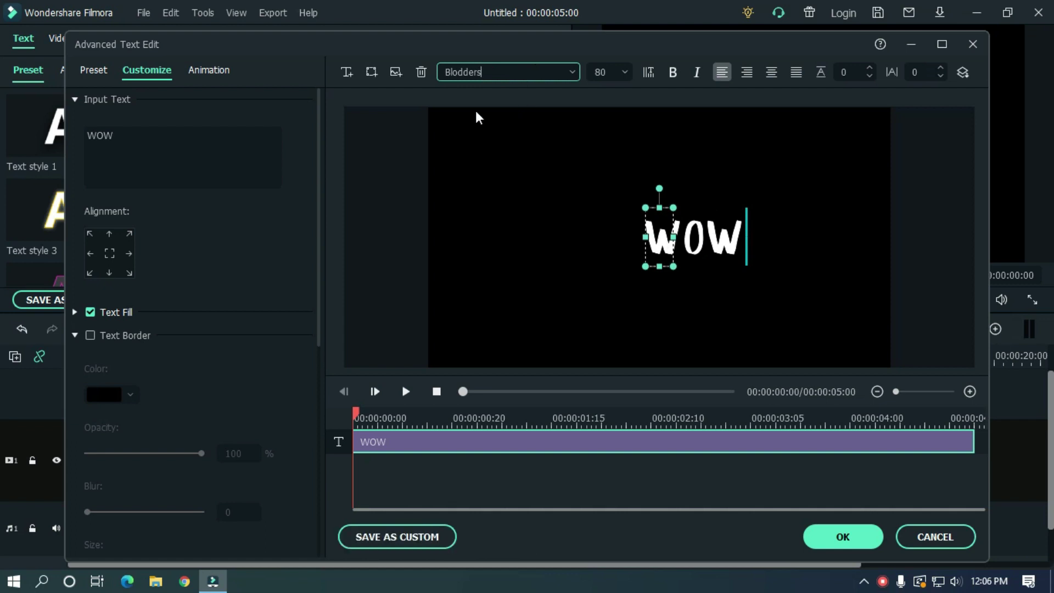
- Give the WOW title a black Text Border of size 4
left_click(701, 250)
left_click(632, 249)
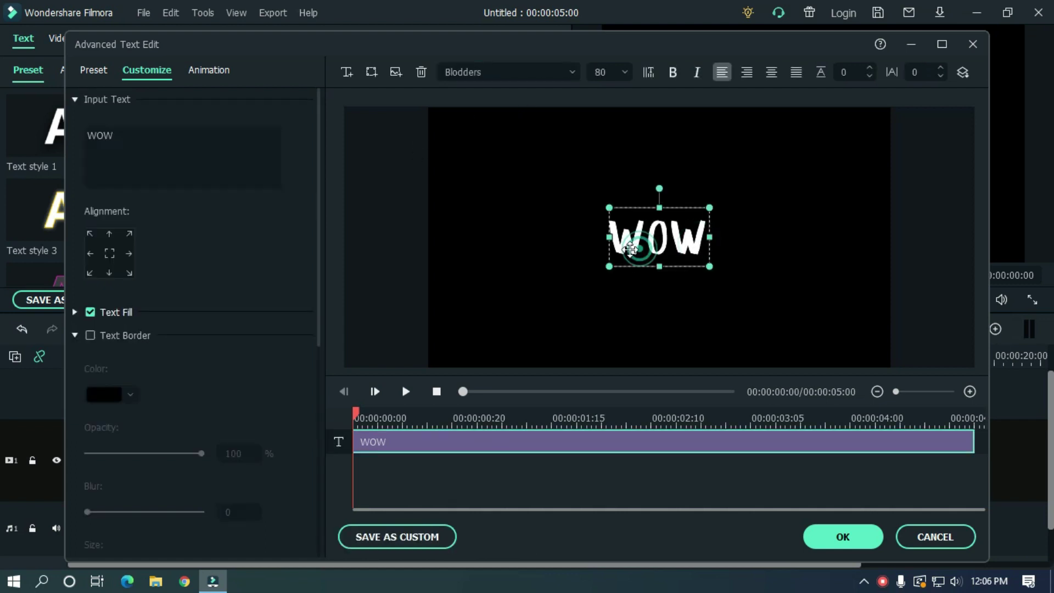
left_click(90, 336)
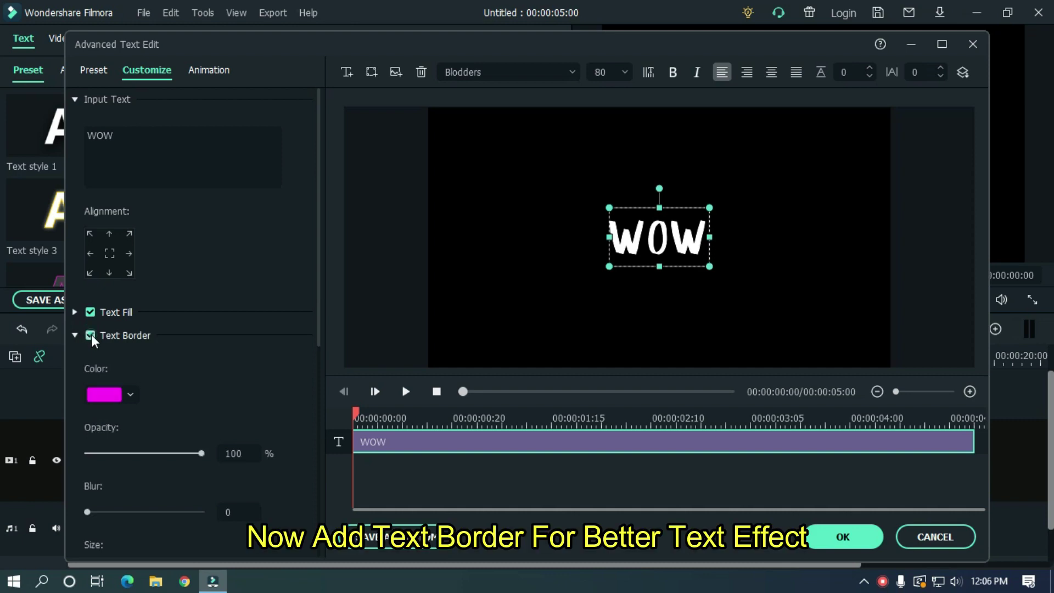
left_click(112, 397)
left_click(91, 483)
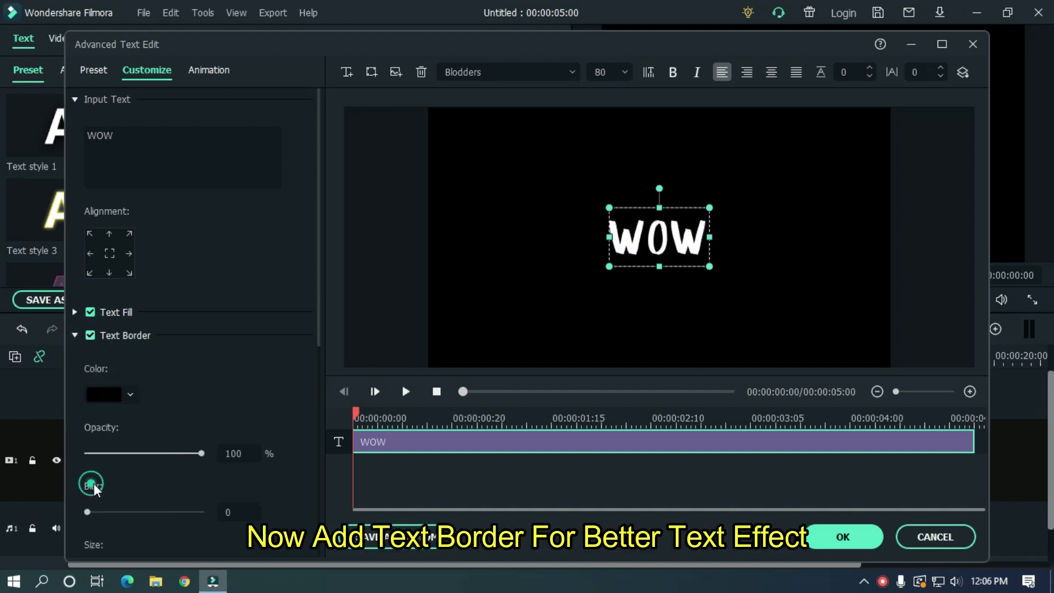
left_click_drag(319, 302, 315, 393)
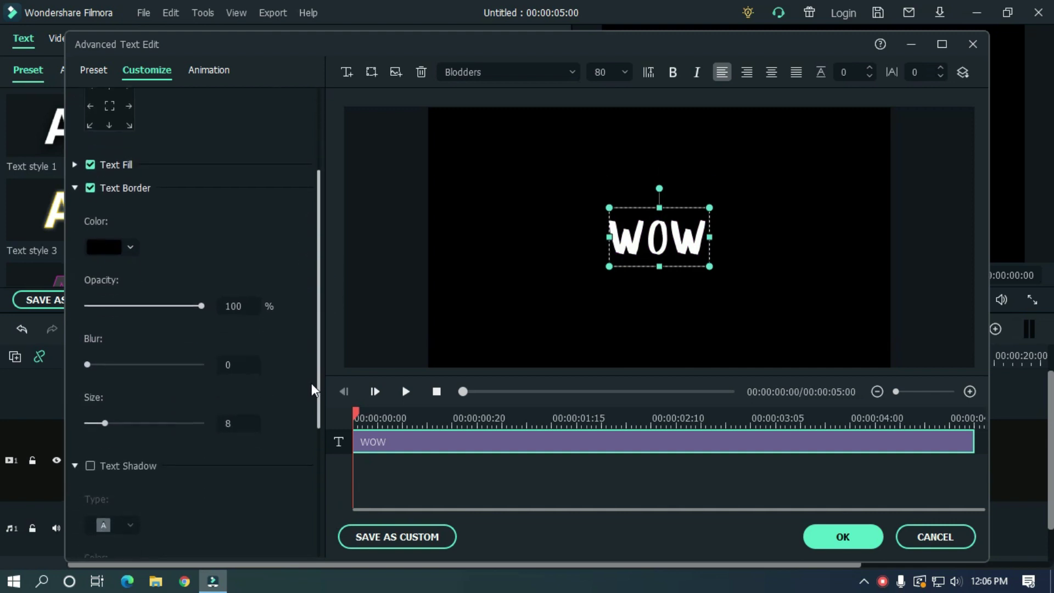
left_click(228, 420)
type("4")
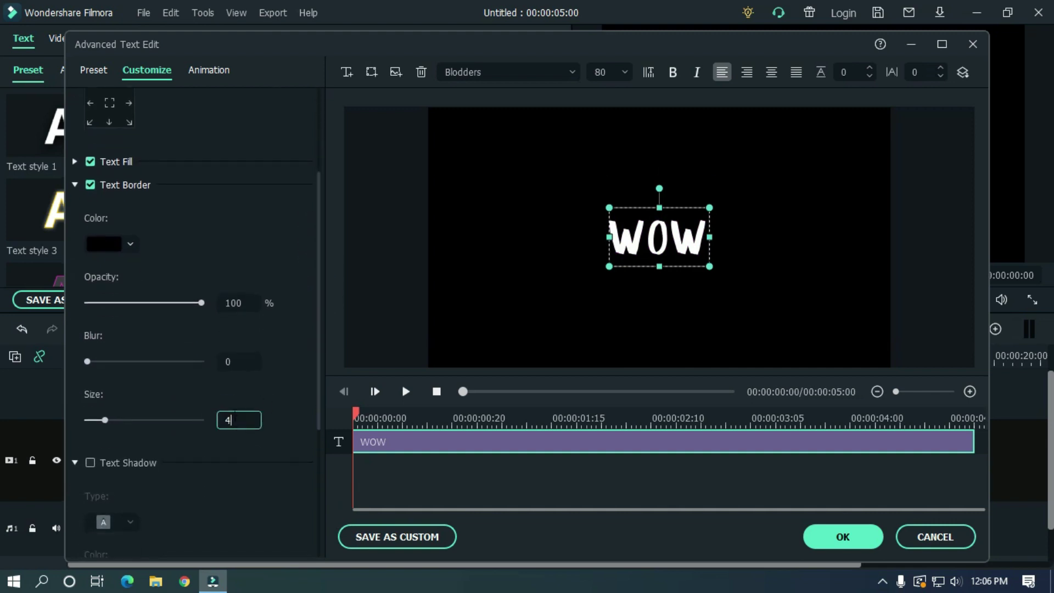
left_click(281, 365)
- Scale the WOW title to 400% and move its clip up onto the second video track
left_click(841, 538)
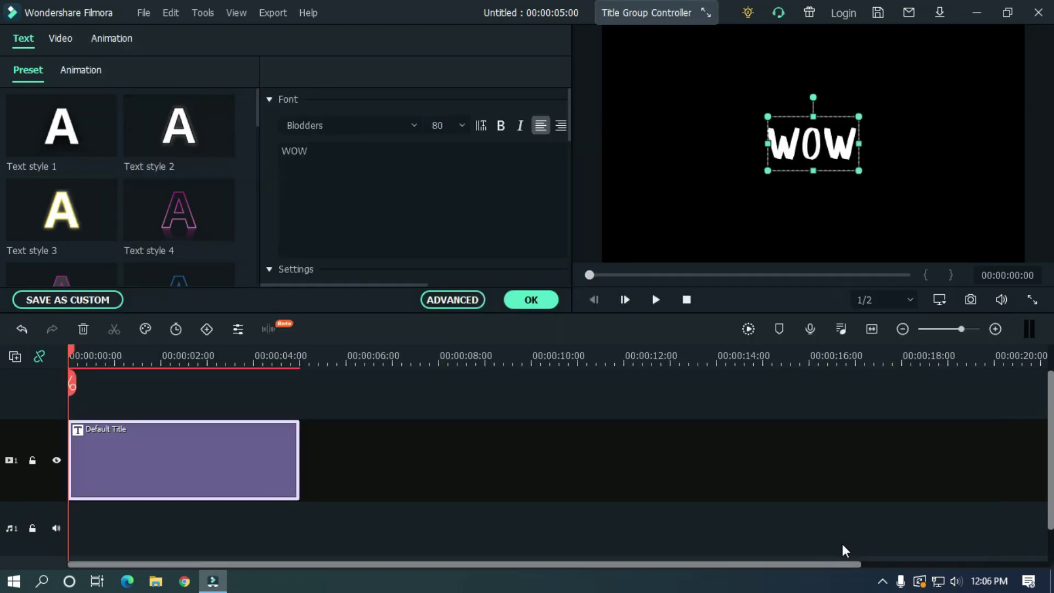
left_click(61, 40)
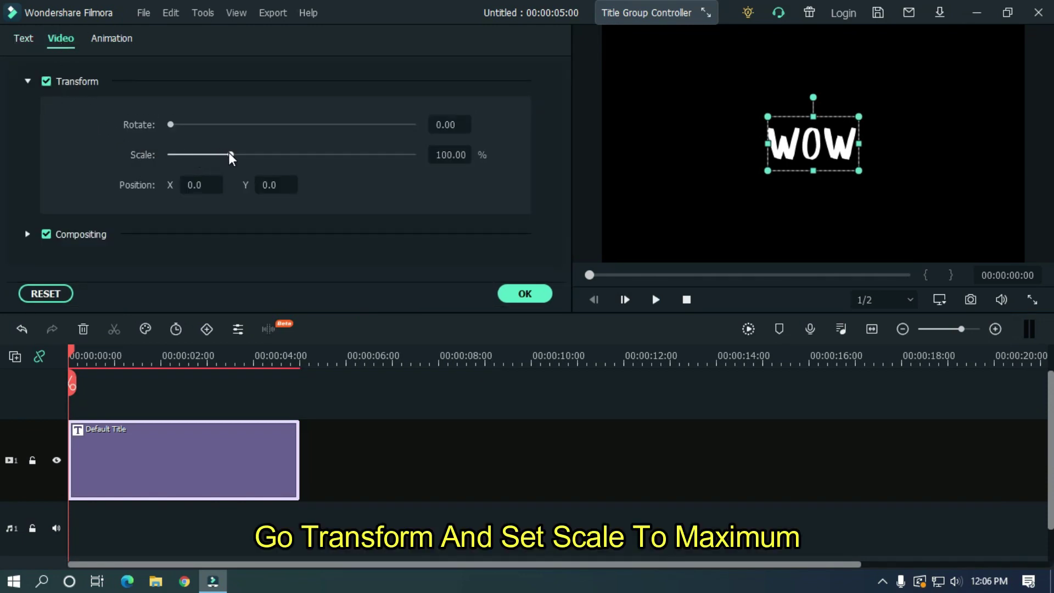
left_click_drag(231, 155, 412, 155)
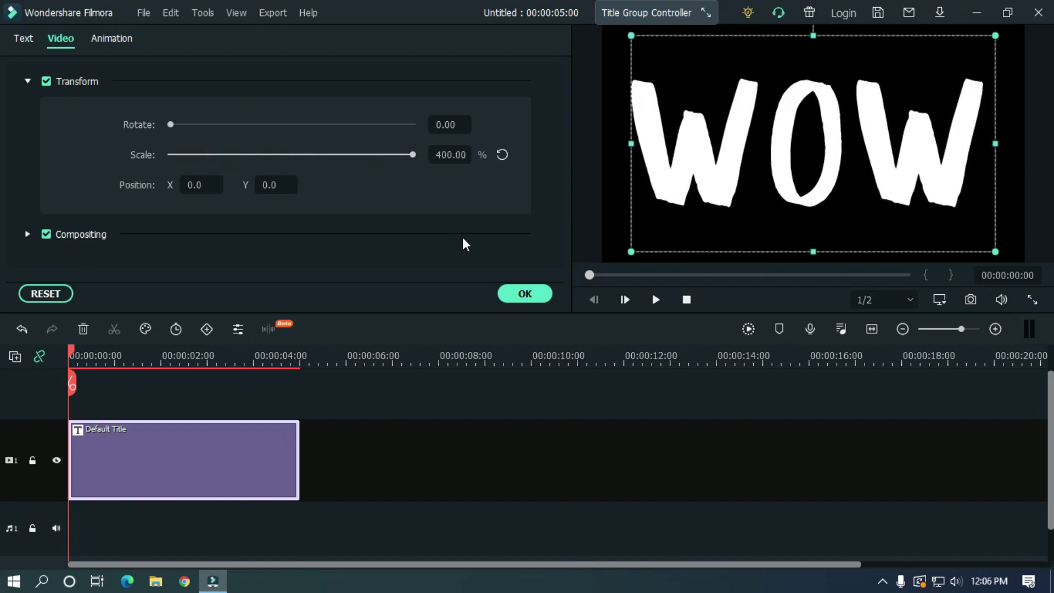
left_click(523, 295)
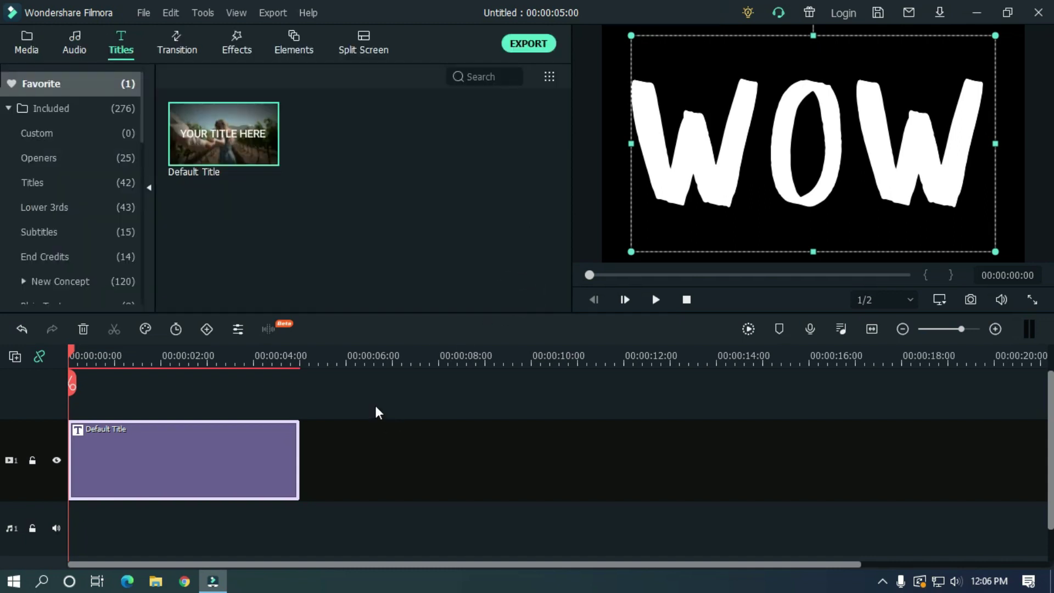
left_click(347, 381)
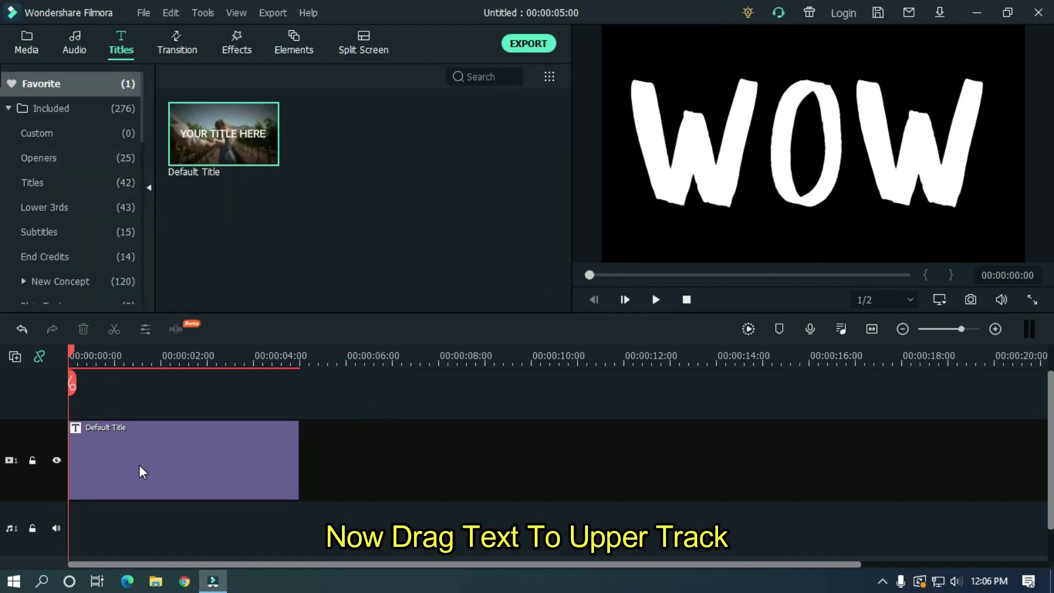
left_click_drag(140, 471, 122, 405)
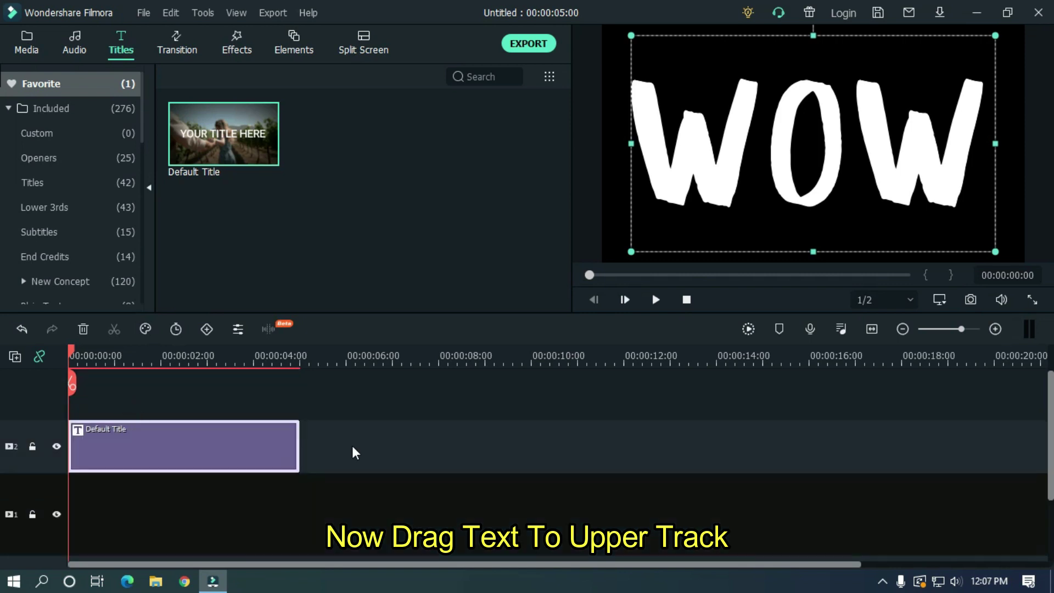
scroll(5, 443, "down", 1)
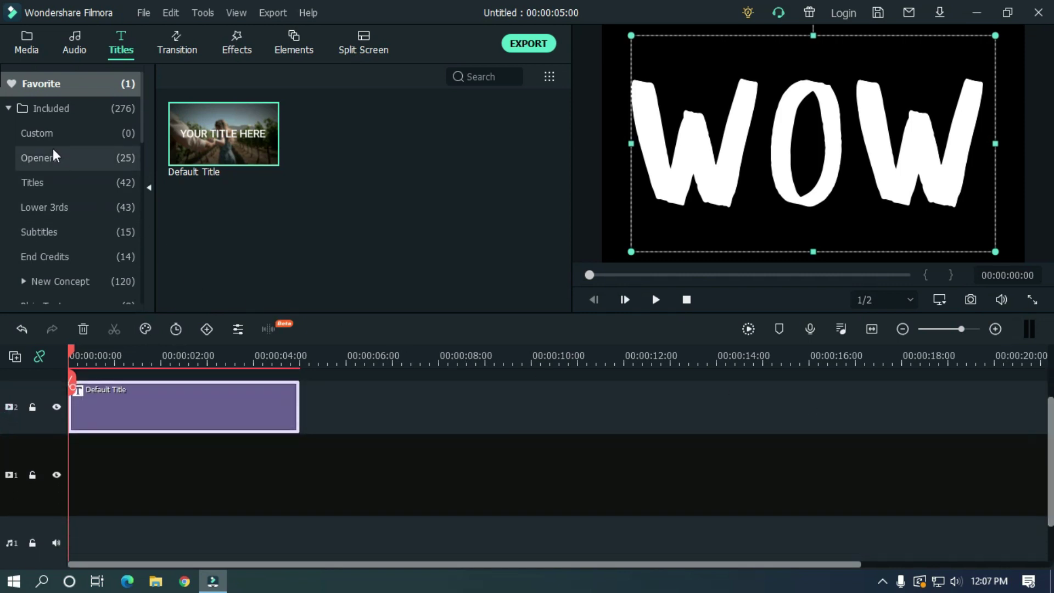
- Place a solid Green colour clip on the first track beneath the title
left_click(24, 46)
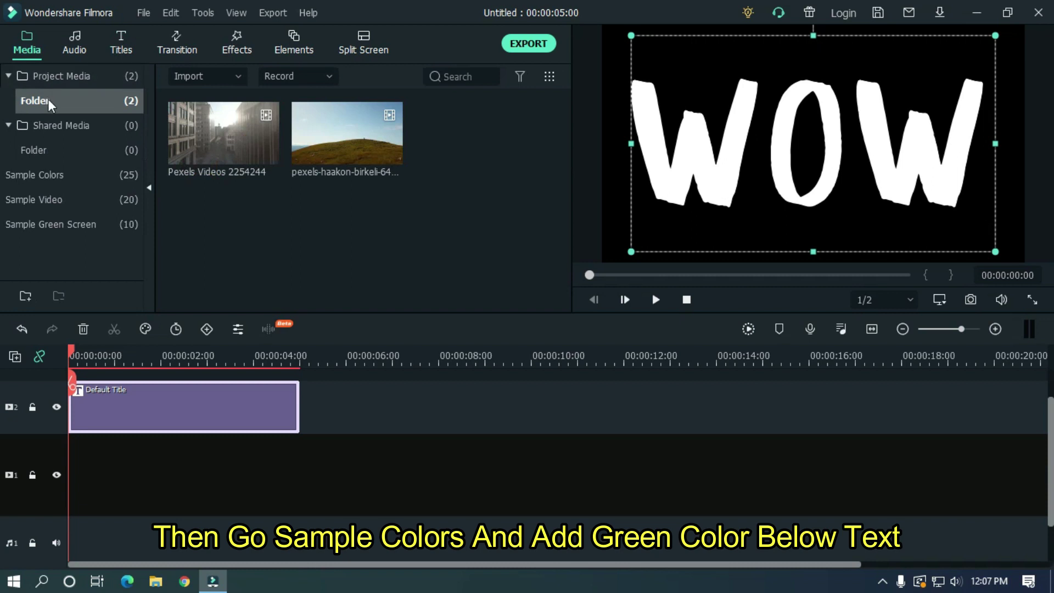
left_click(54, 182)
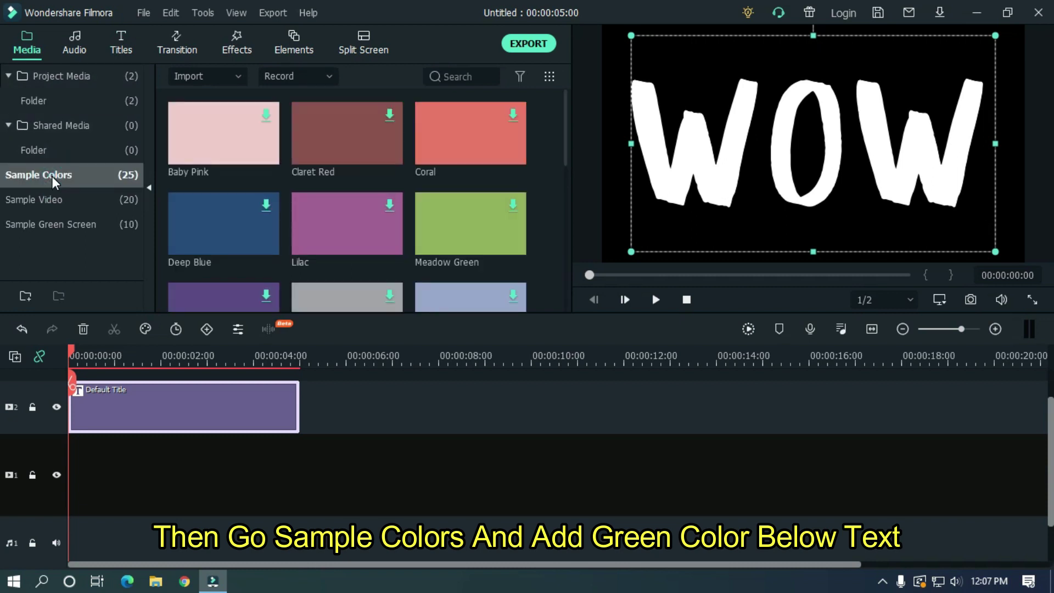
left_click_drag(564, 105, 567, 230)
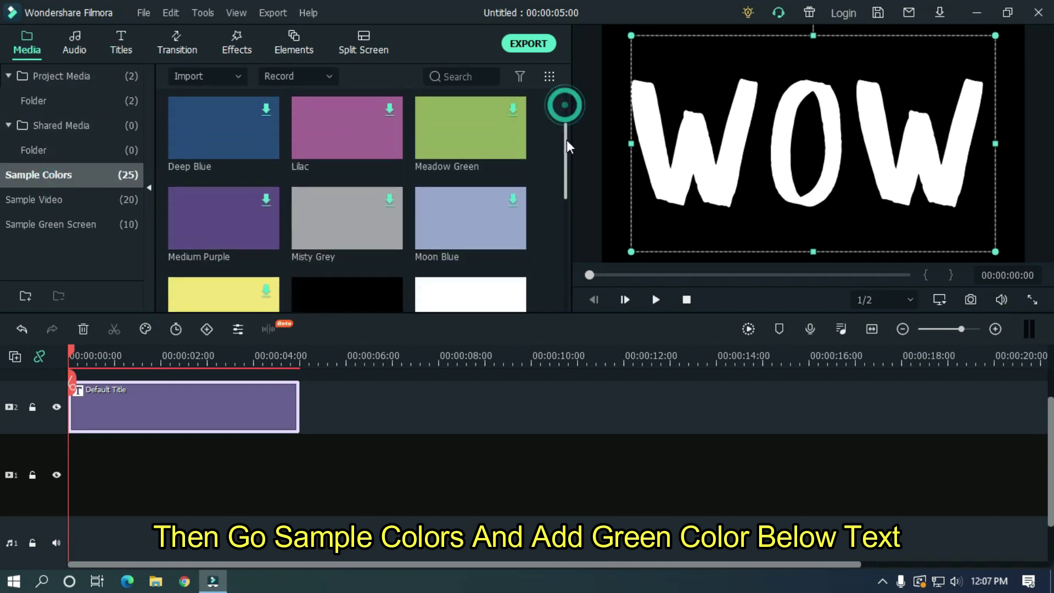
left_click_drag(242, 238, 75, 470)
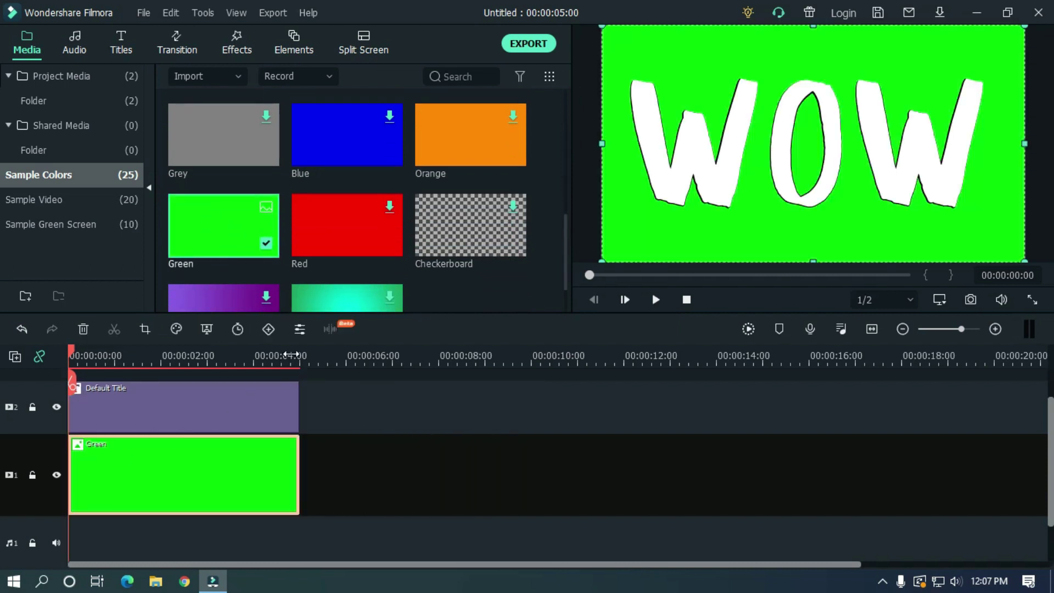
left_click_drag(320, 351, 443, 350)
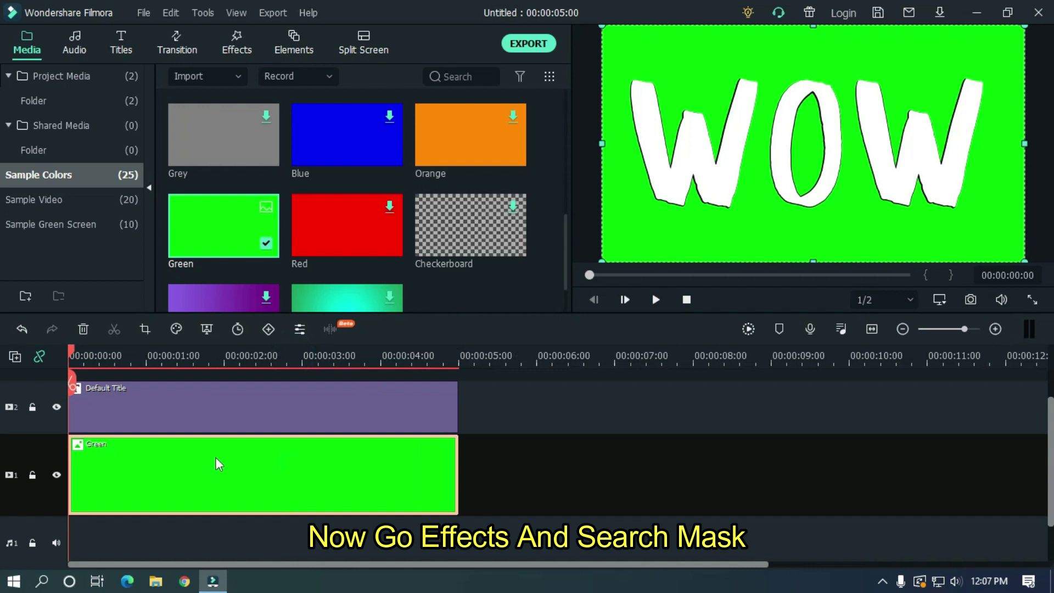
- Apply the Image Mask effect to the Green clip
left_click(243, 52)
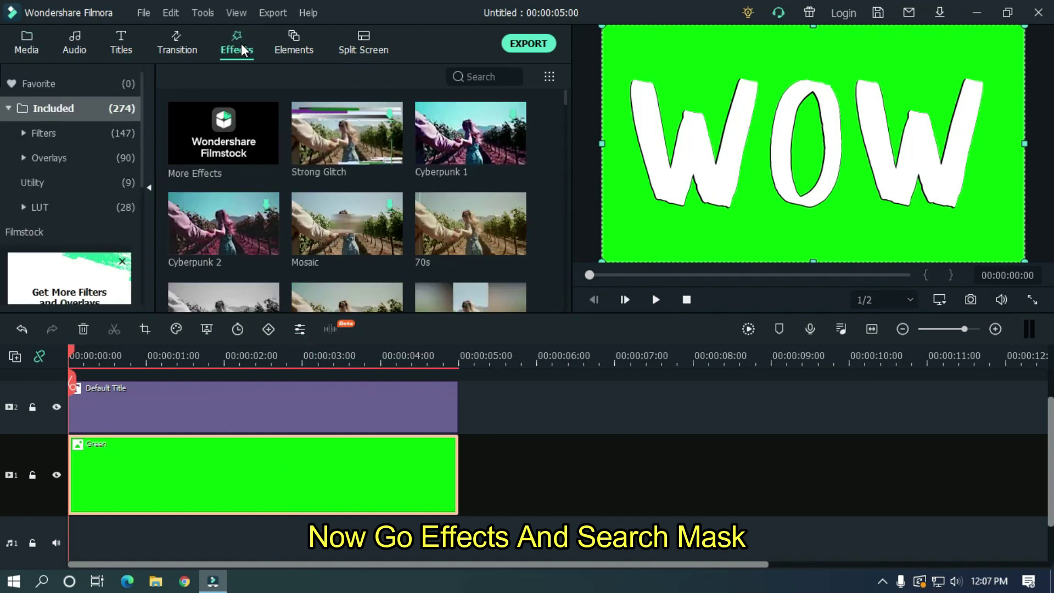
left_click(474, 76)
type("m")
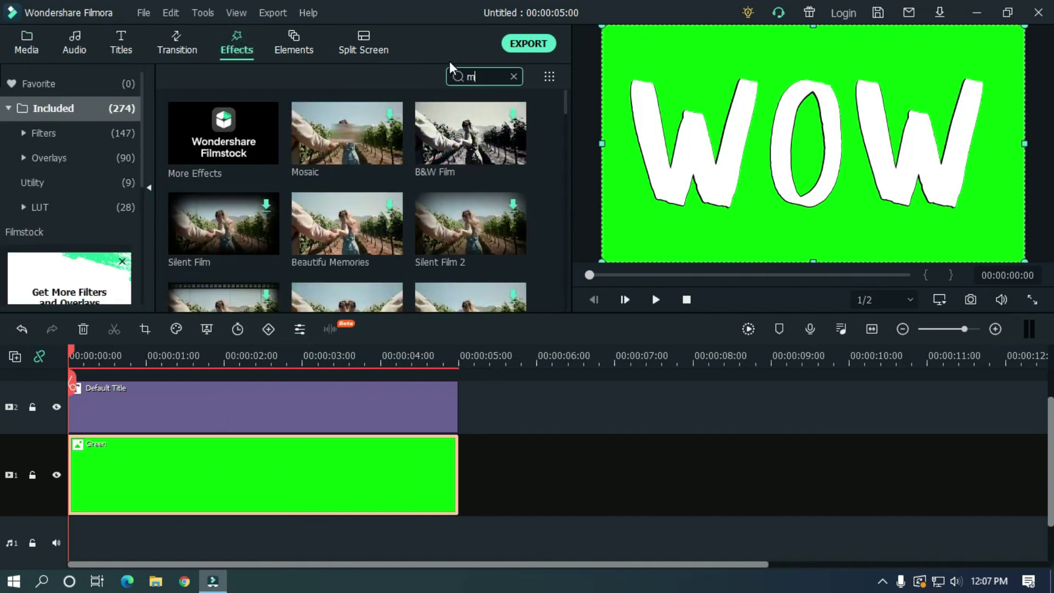
type("as")
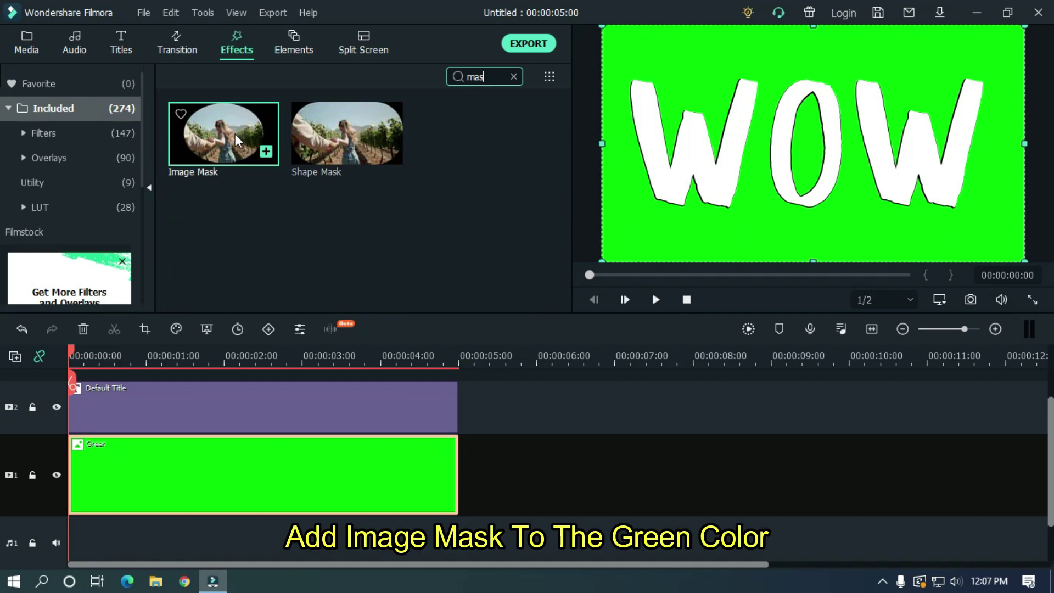
left_click_drag(246, 125, 184, 470)
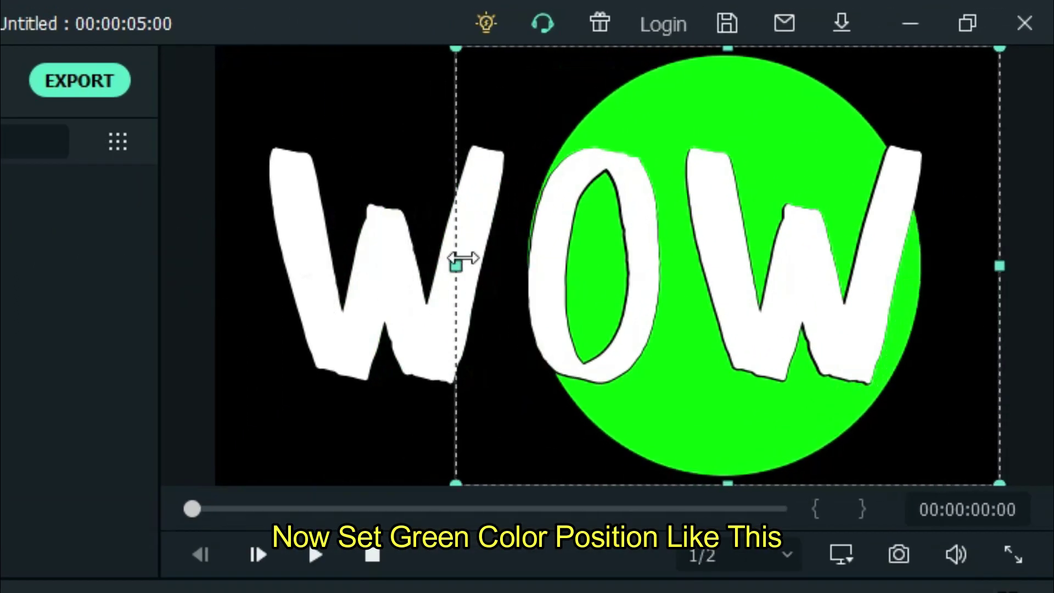
- Narrow and shorten the green oval mask until it sits inside the O of WOW
left_click_drag(602, 145, 759, 144)
left_click_drag(525, 252, 552, 252)
left_click_drag(1002, 266, 675, 266)
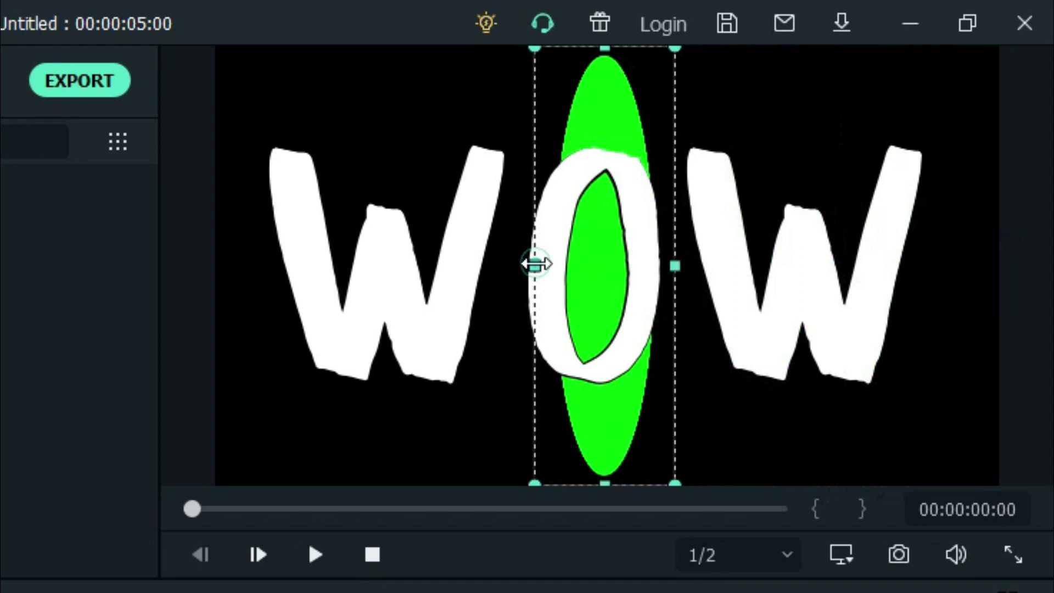
left_click_drag(535, 264, 527, 263)
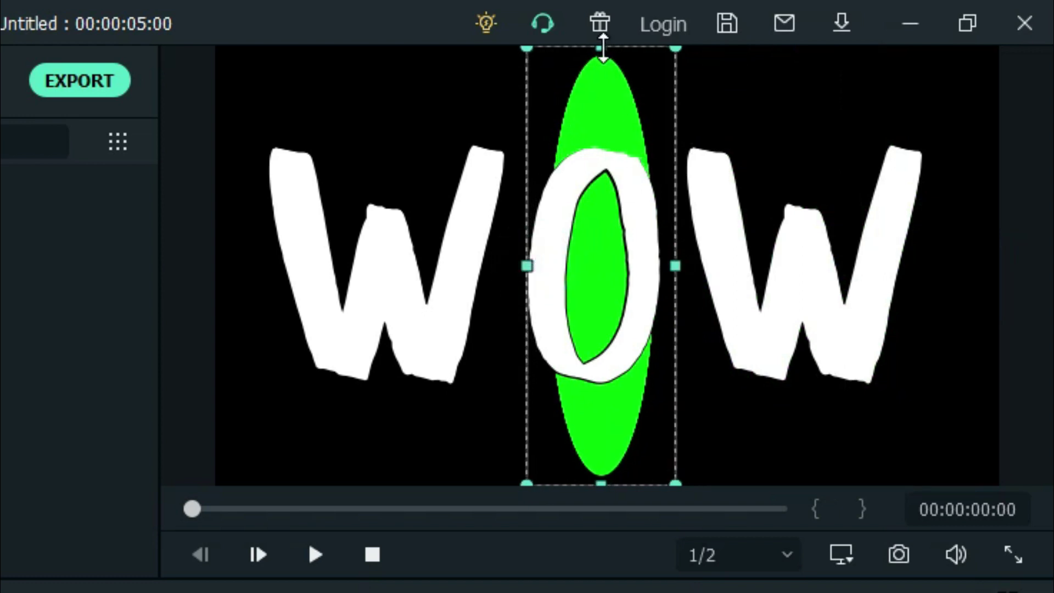
left_click_drag(602, 48, 591, 151)
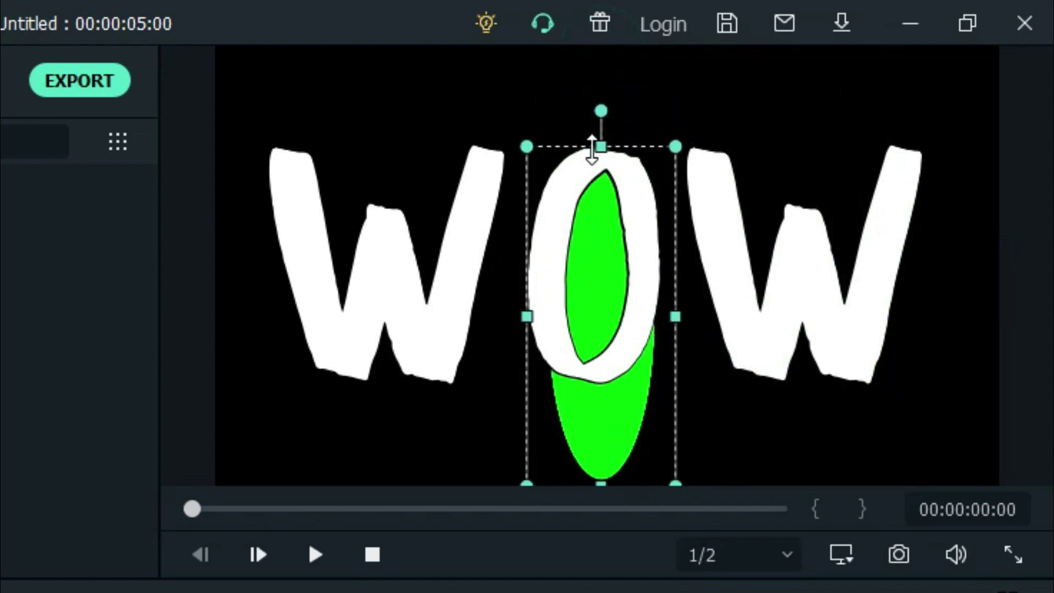
left_click_drag(608, 476, 589, 372)
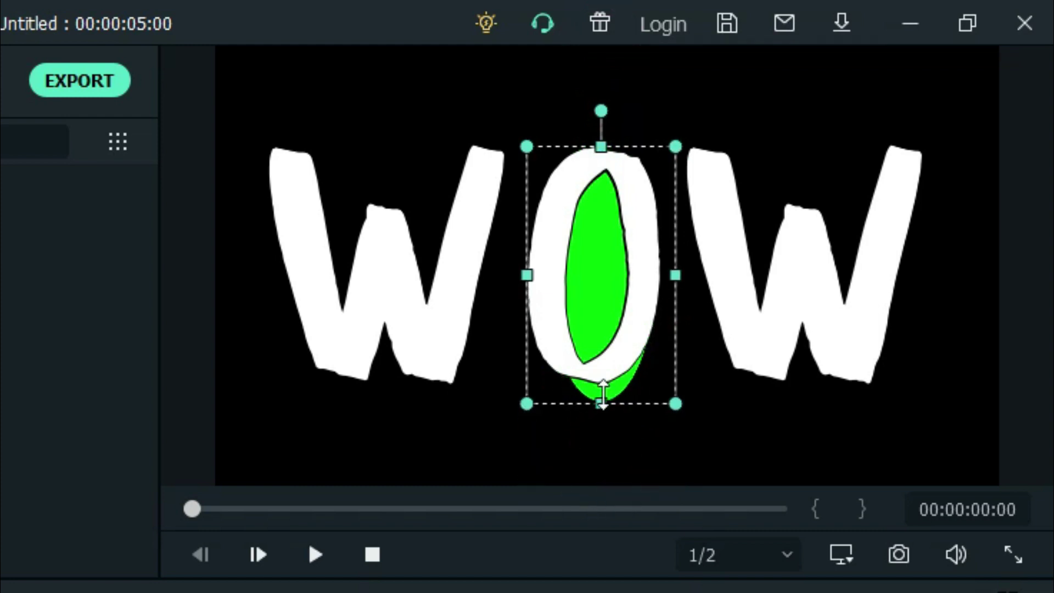
left_click_drag(528, 264, 521, 264)
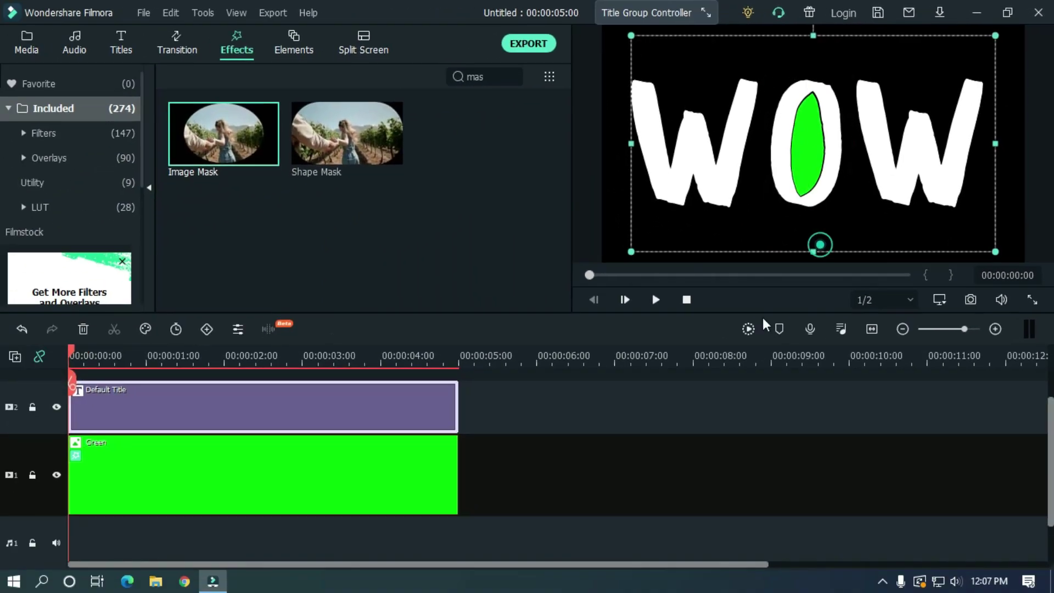
- Snapshot the green-filled WOW frame into the media library, then select both timeline clips
left_click(660, 477)
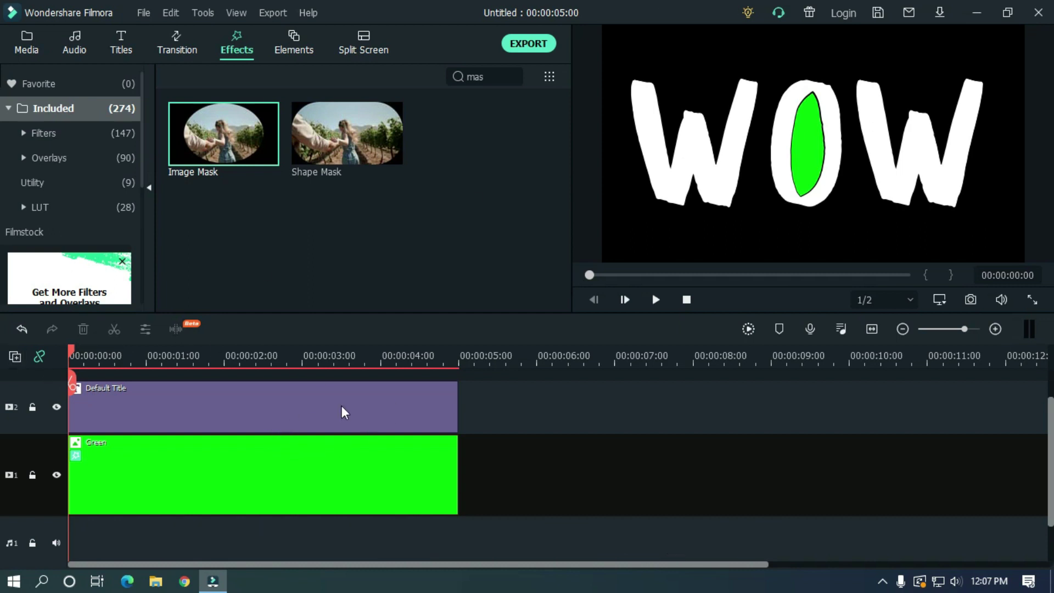
left_click(971, 300)
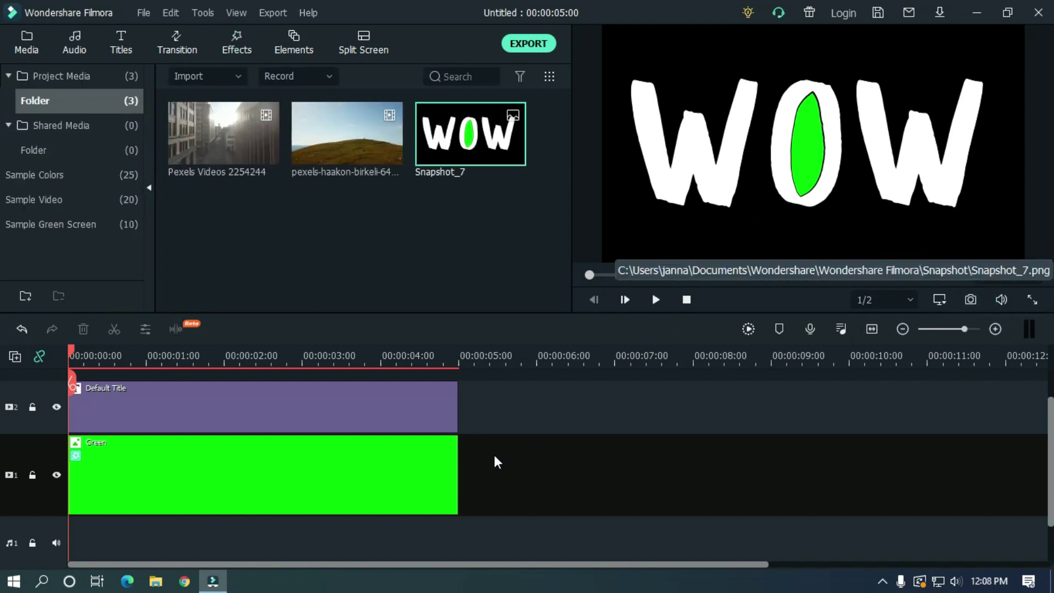
left_click_drag(521, 490, 341, 367)
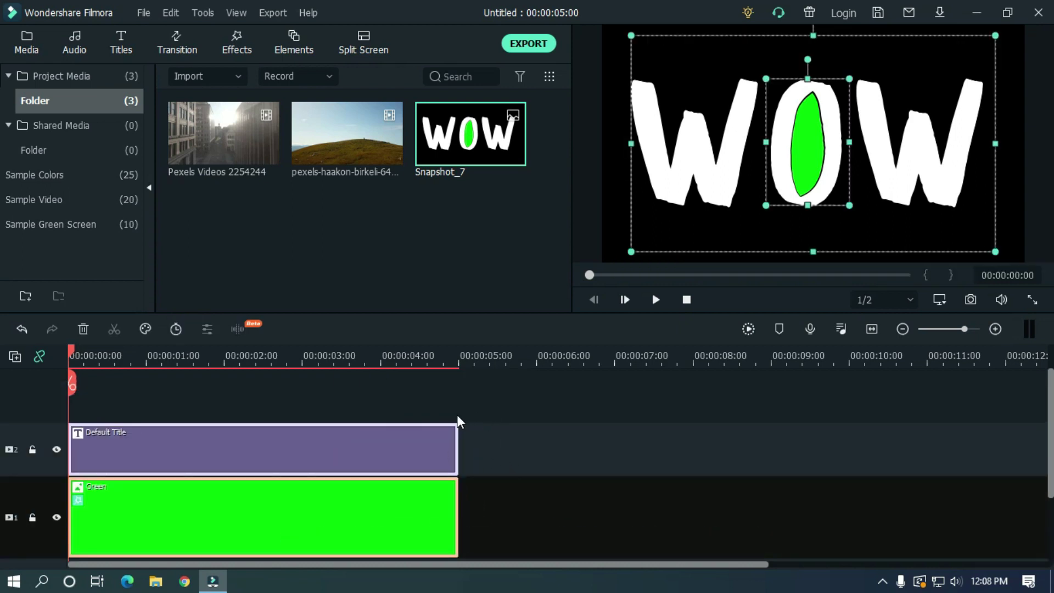
- Delete both clips and place the pexels-haakon landscape clip at the track start, keeping project settings
key("Delete")
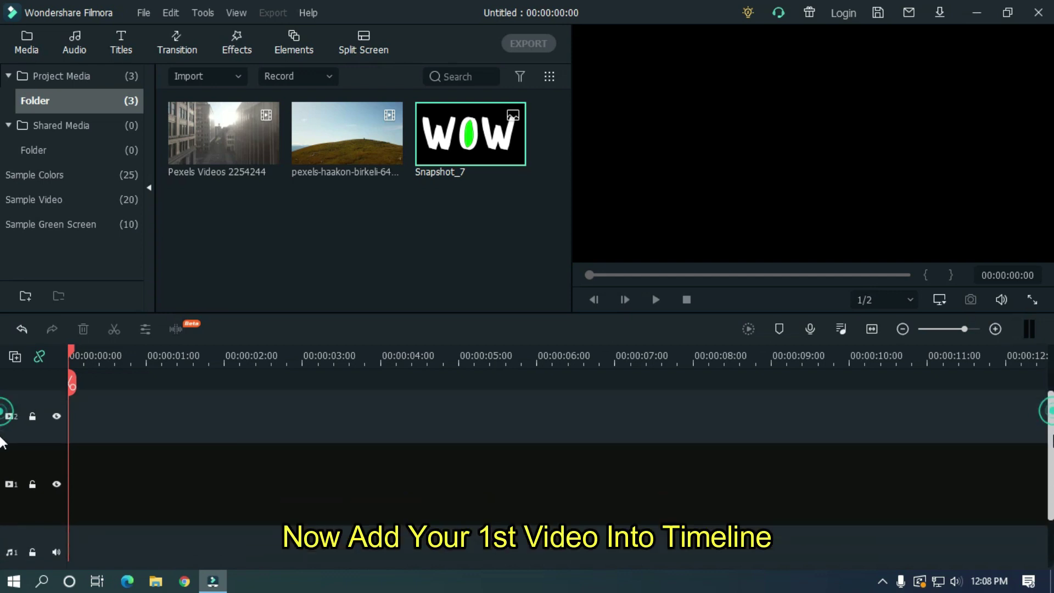
left_click_drag(345, 137, 66, 465)
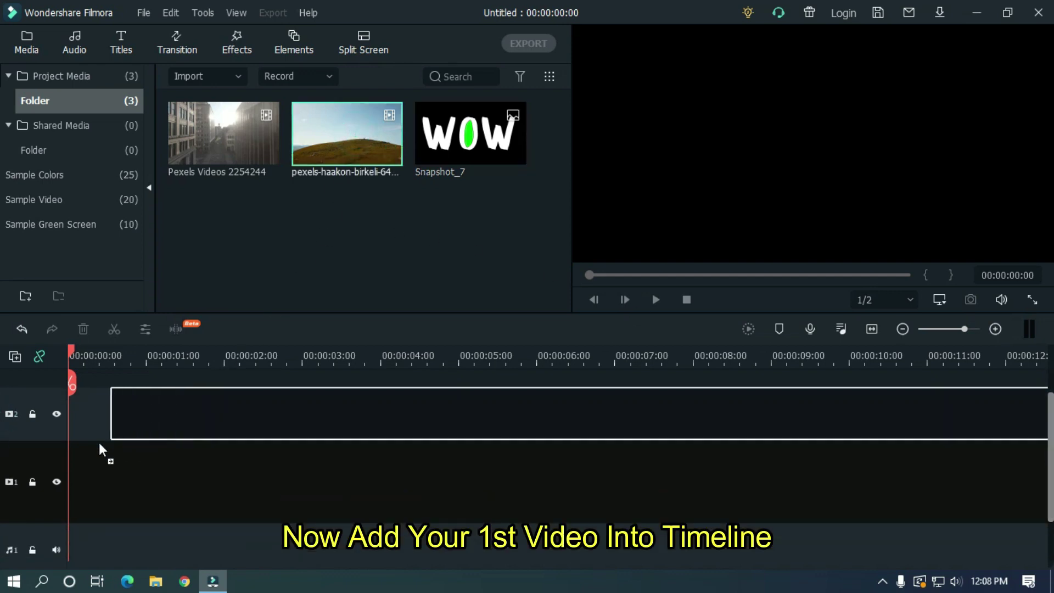
left_click_drag(336, 429, 335, 430)
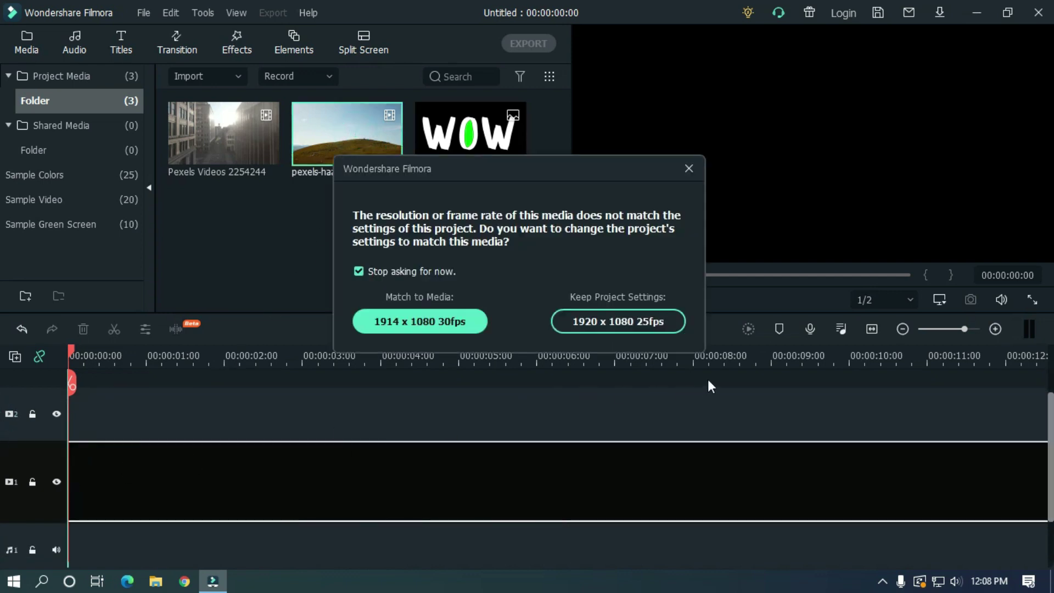
left_click(652, 323)
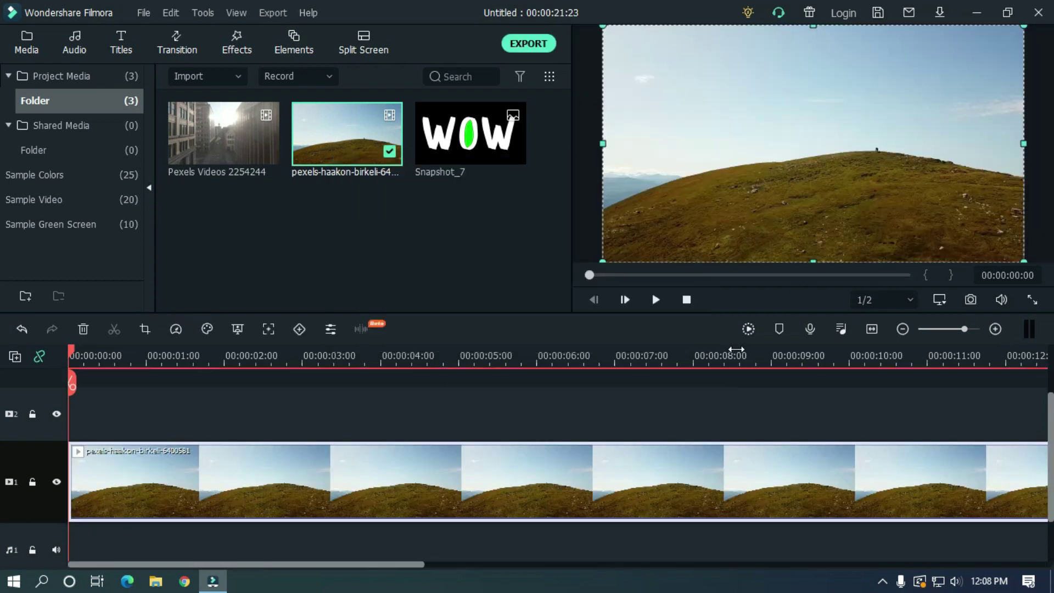
left_click_drag(735, 349, 419, 350)
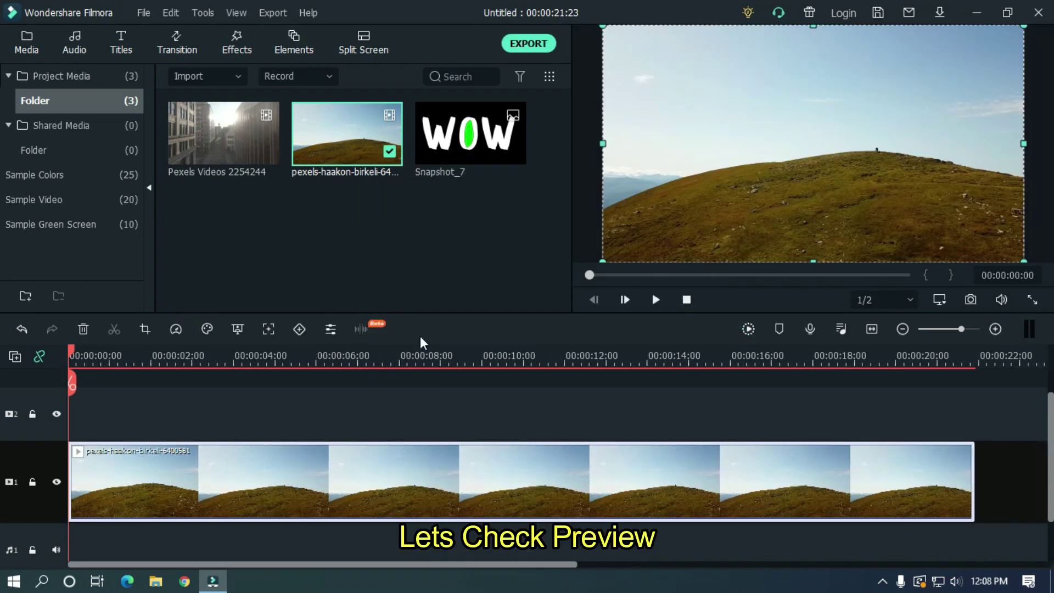
- Preview the landscape clip and set its speed to Fast 4x
left_click(447, 385)
key("space")
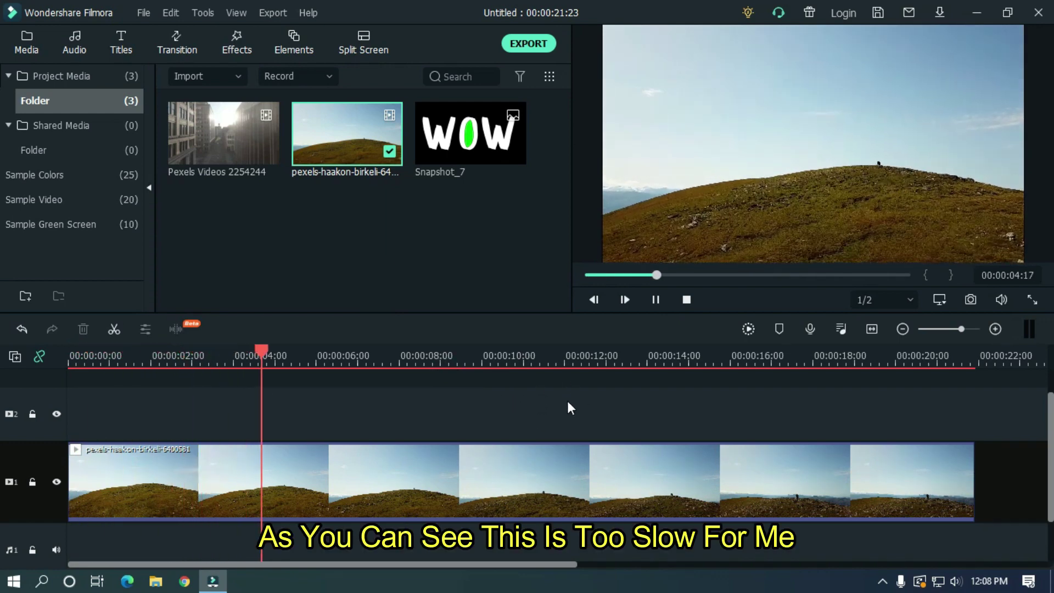
key("space")
left_click(357, 468)
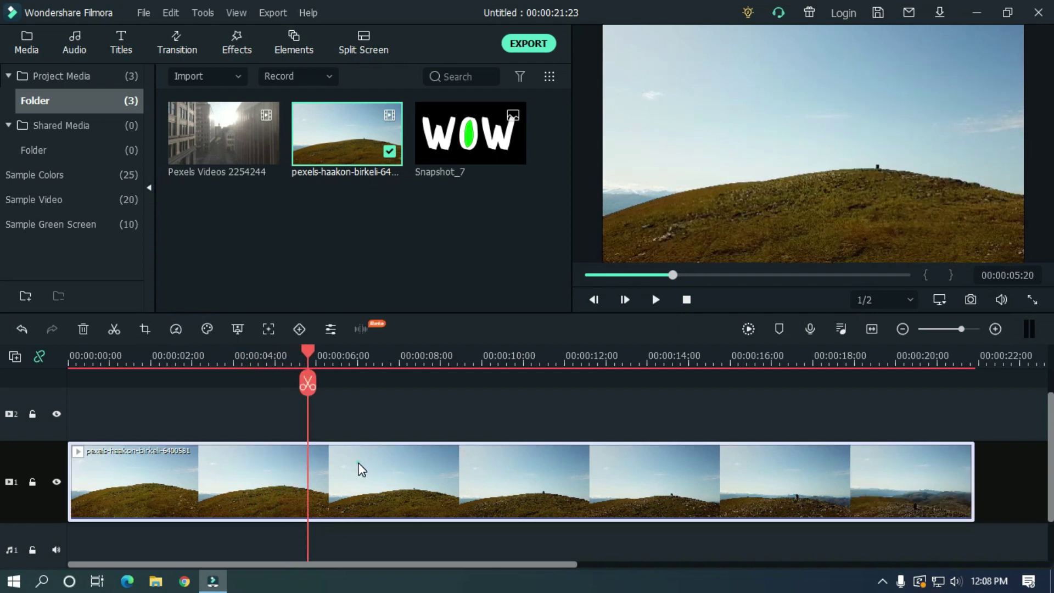
left_click(177, 330)
mouse_move(206, 403)
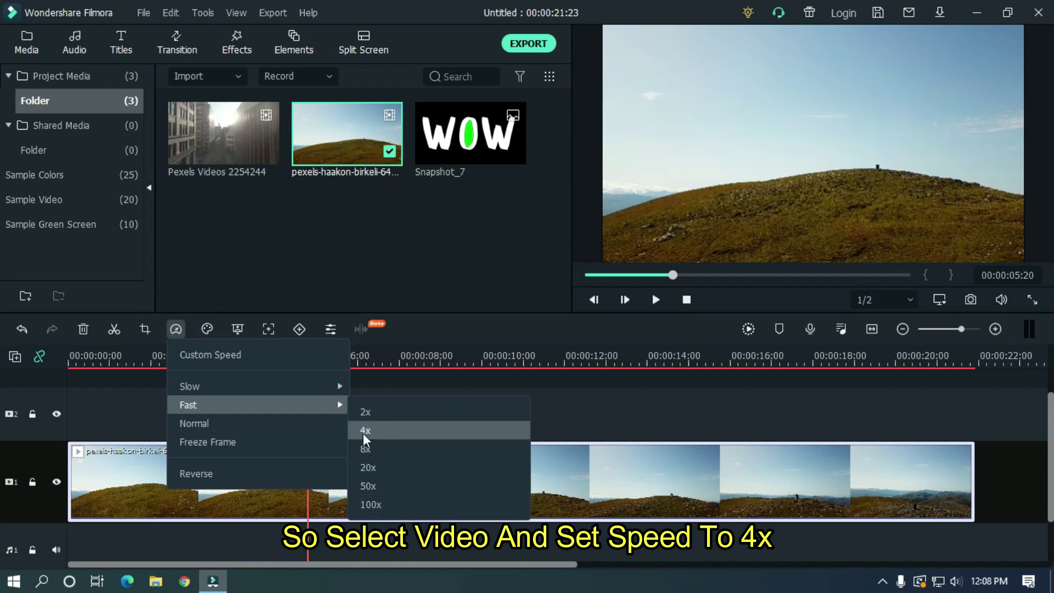
left_click(368, 437)
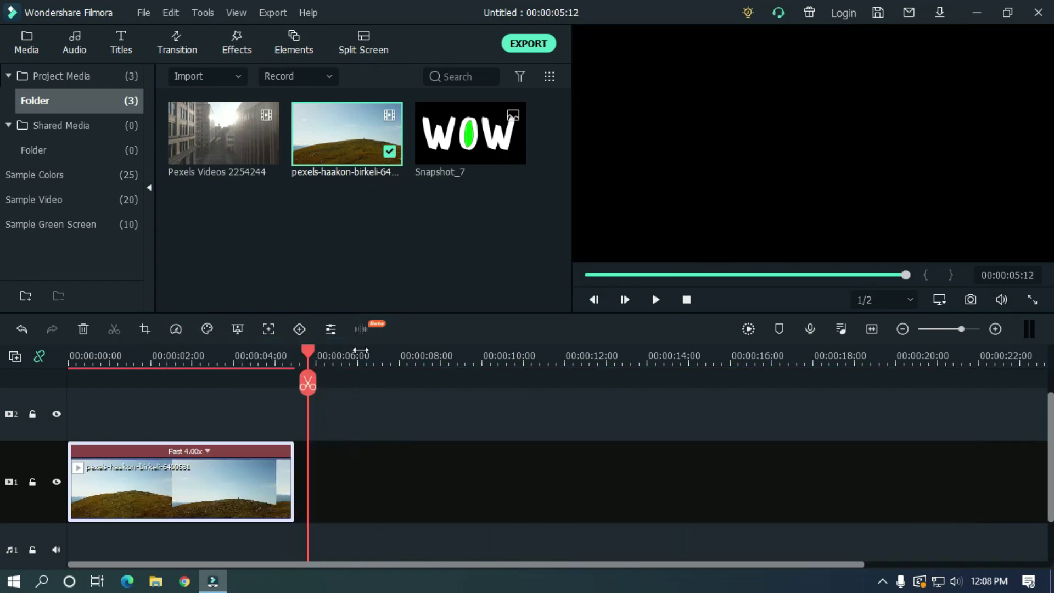
left_click_drag(310, 356, 70, 356)
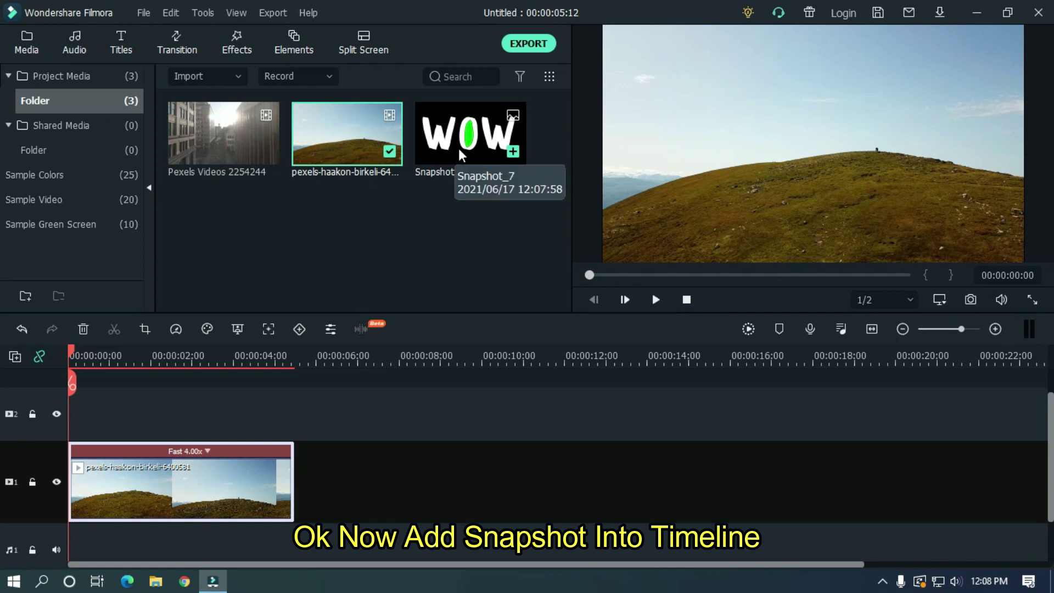
- Place Snapshot_7 on track 2 above the landscape clip, stretched to its 5:12 length
left_click_drag(477, 140, 66, 413)
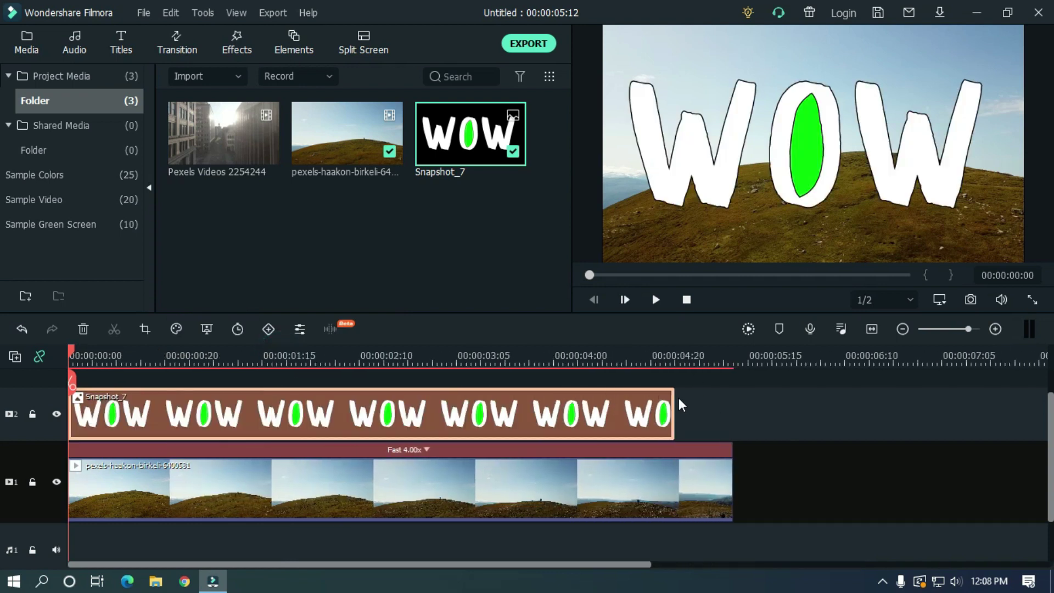
left_click_drag(673, 395, 732, 389)
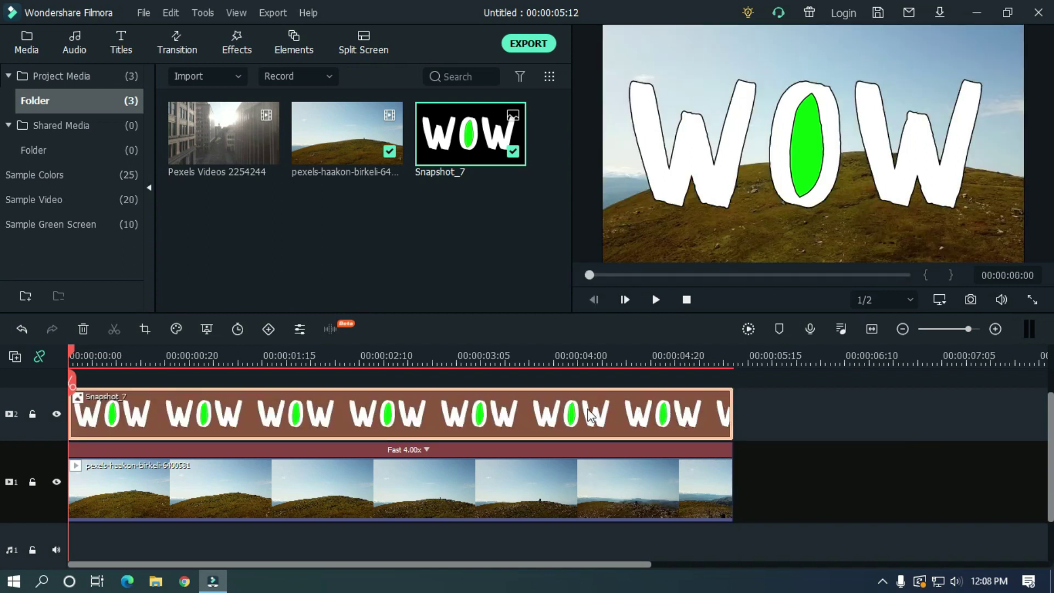
- Keyframe Snapshot_7's custom animation from 0% scale at its start to 400% at its end
double_click(369, 418)
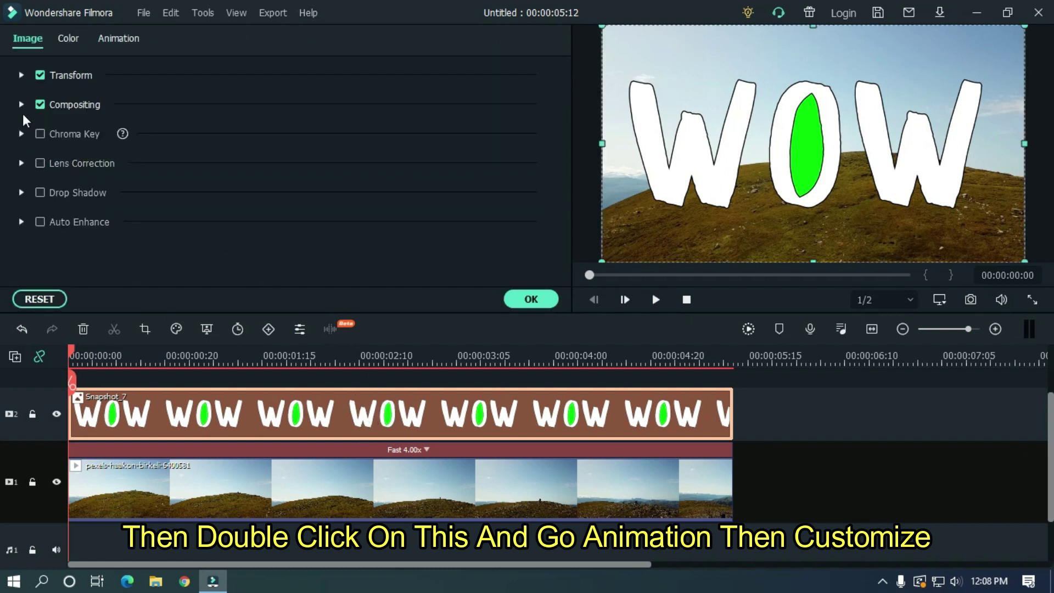
left_click(110, 36)
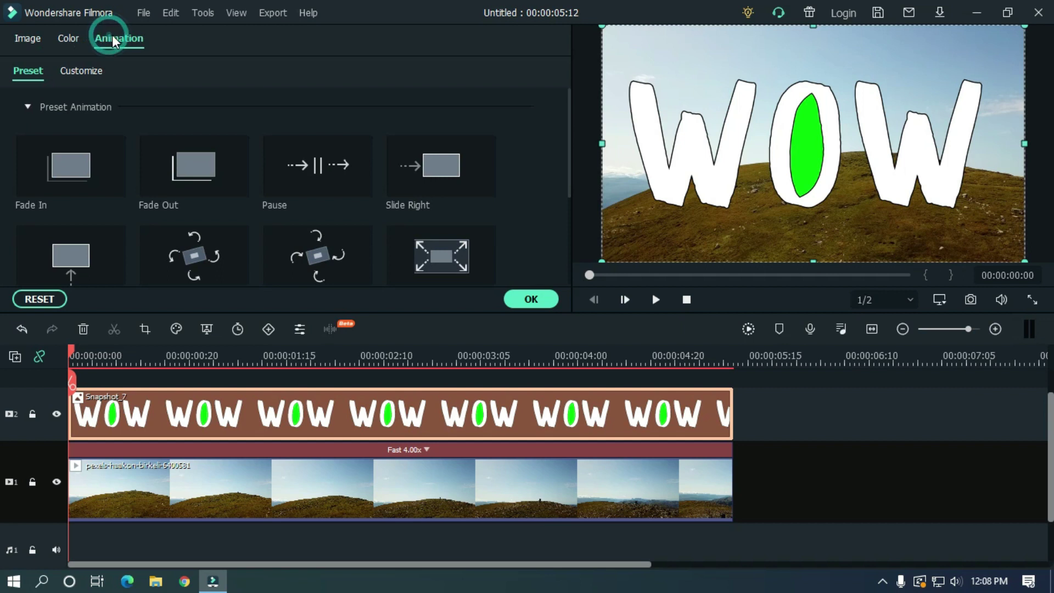
left_click(83, 70)
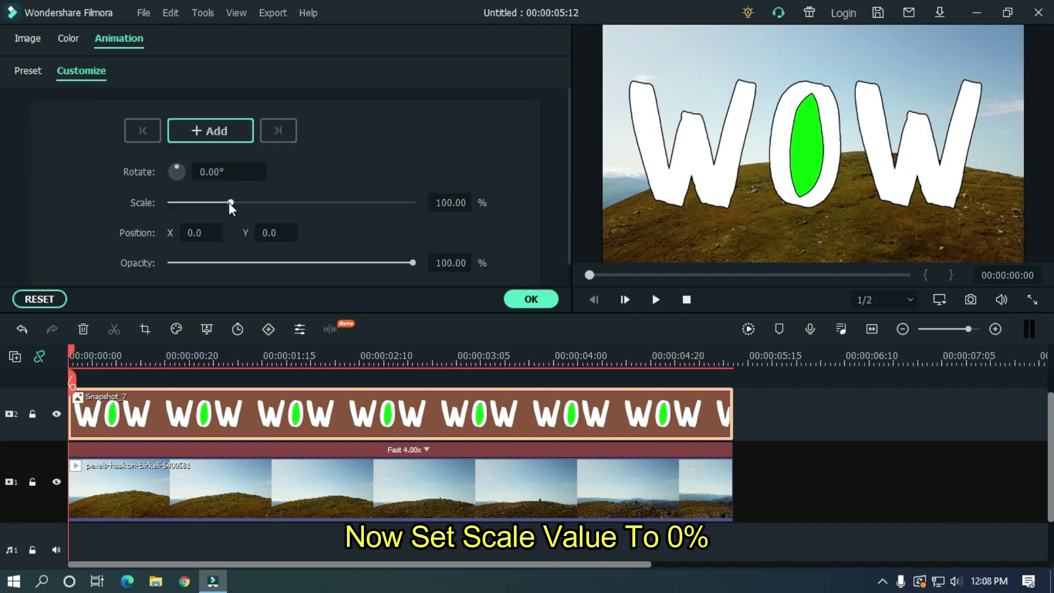
left_click_drag(229, 201, 166, 206)
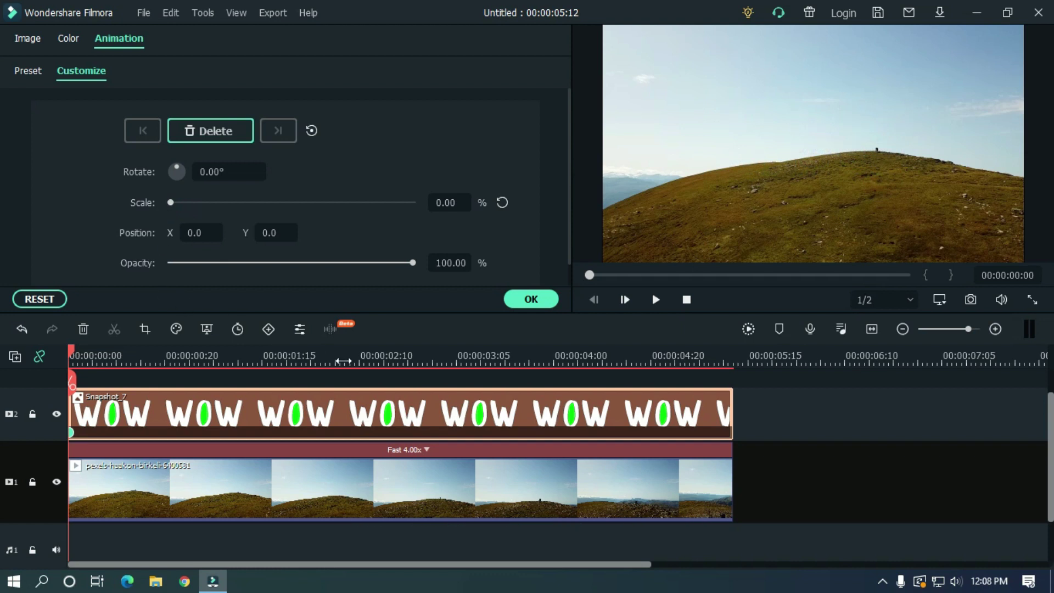
left_click(697, 354)
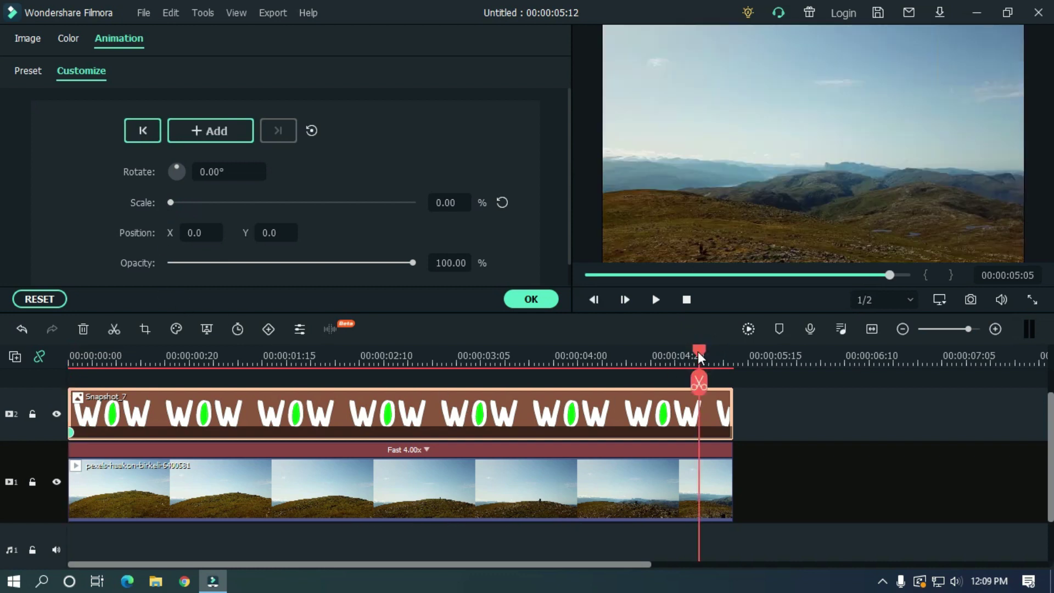
left_click(720, 356)
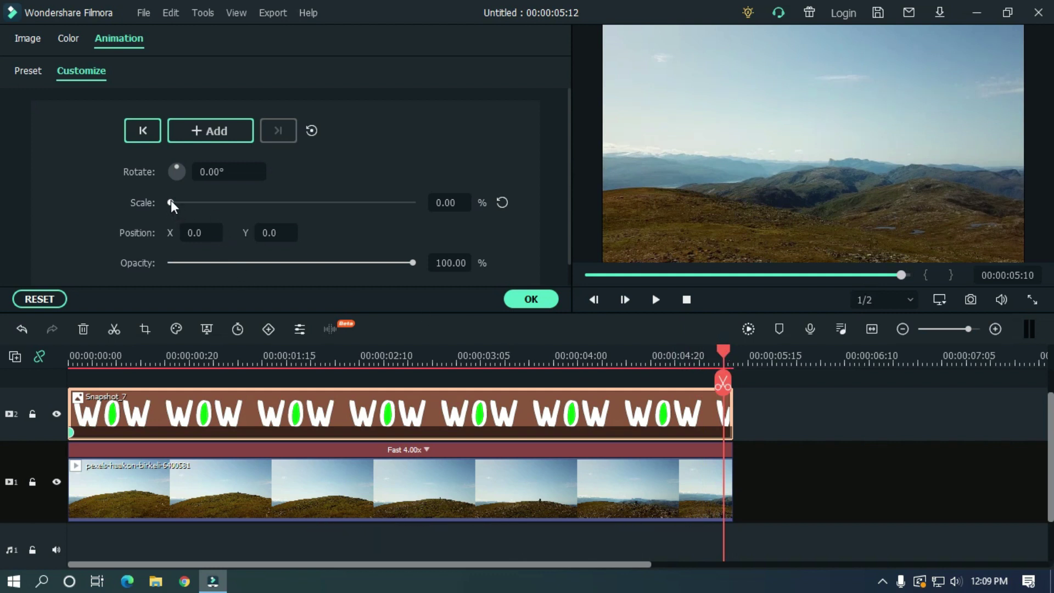
mouse_move(171, 201)
left_mouse_down()
mouse_move(427, 207)
mouse_move(506, 195)
left_mouse_up()
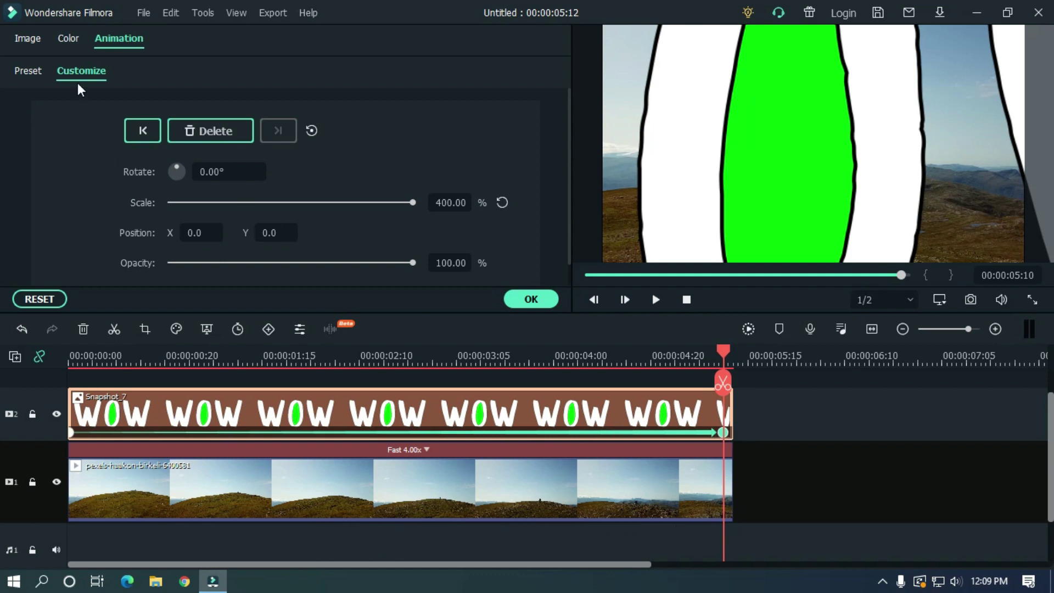
- Set the snapshot's transform scale to 400% and raise Position X to 106 so green fills the frame
left_click(31, 39)
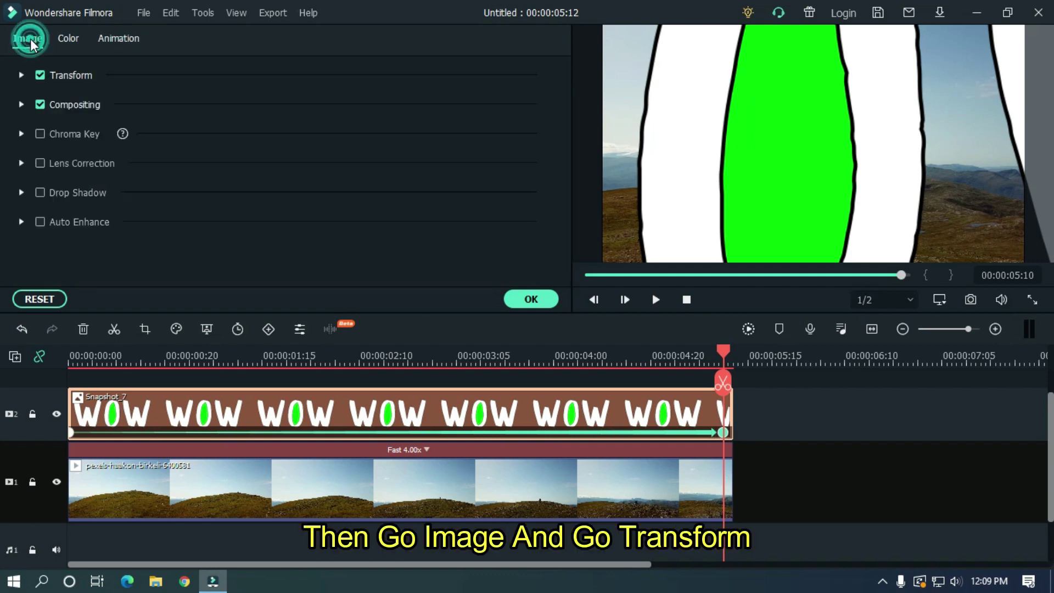
left_click(22, 74)
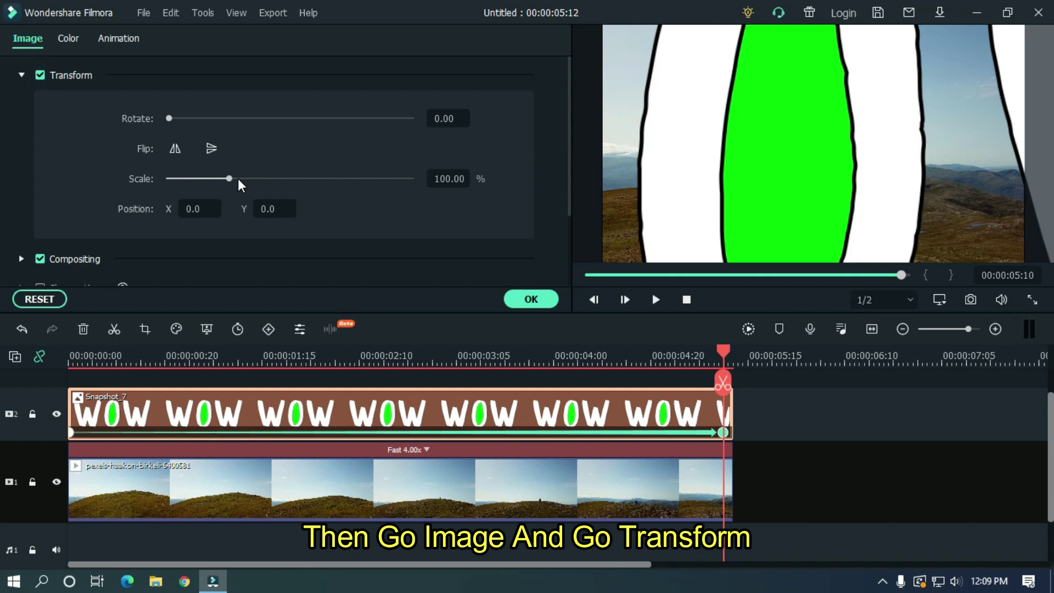
left_click_drag(232, 179, 475, 187)
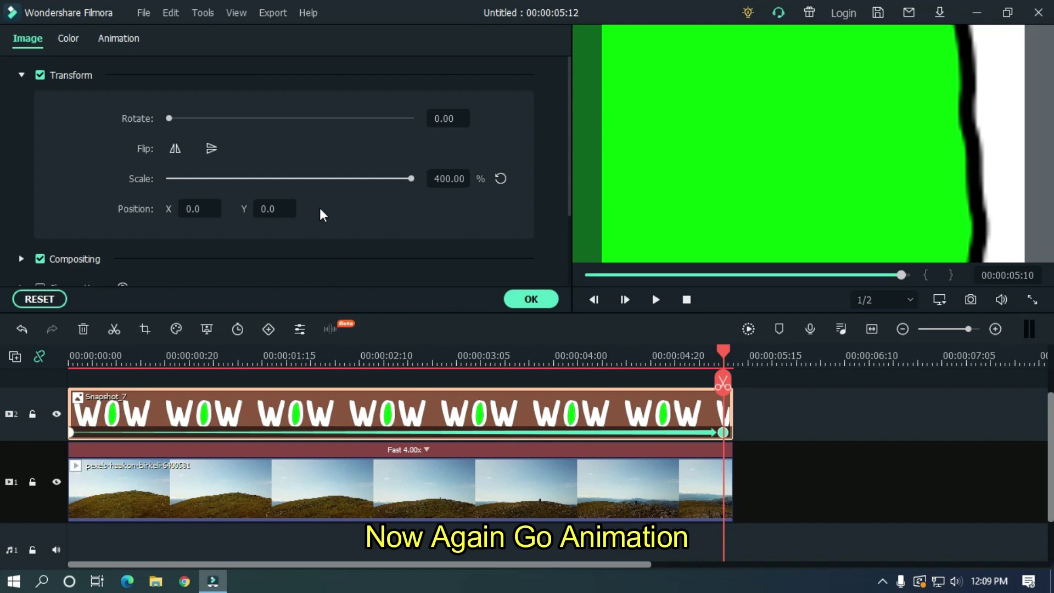
left_click(125, 38)
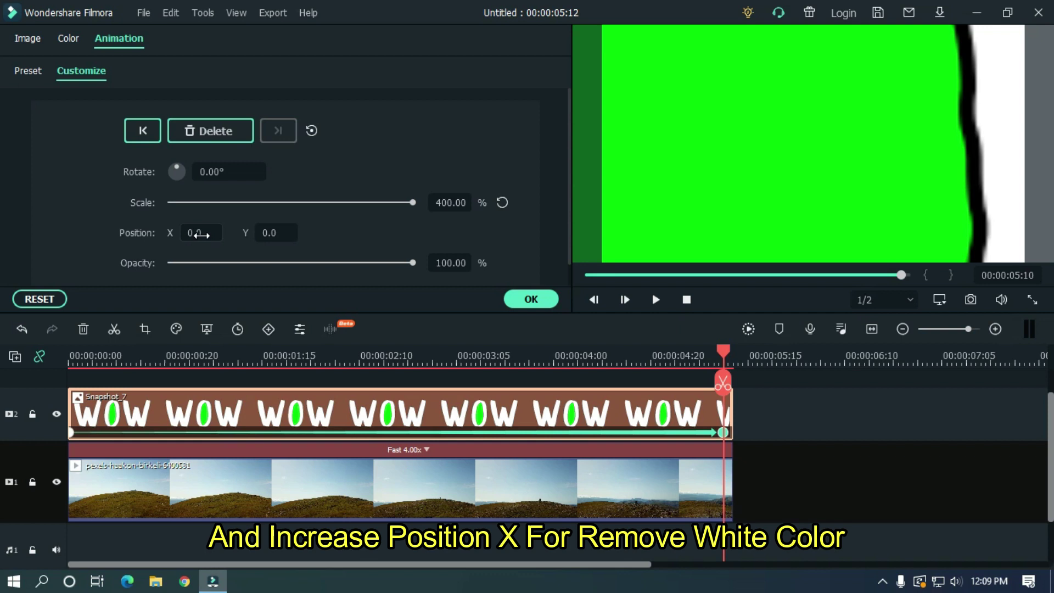
mouse_move(199, 234)
left_mouse_down()
mouse_move(254, 234)
mouse_move(218, 234)
left_mouse_up()
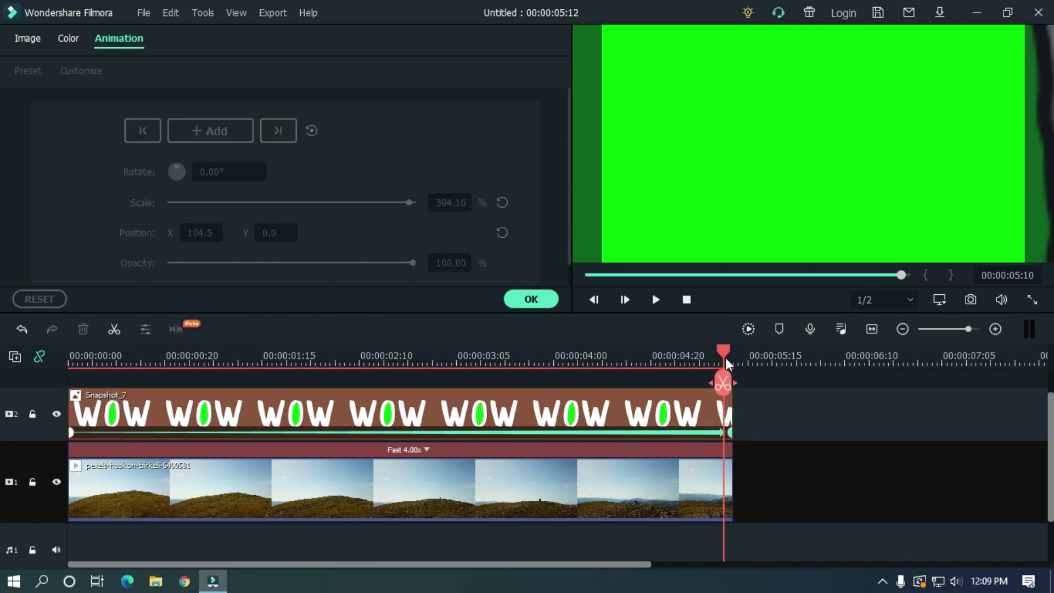
left_click_drag(725, 357, 4, 362)
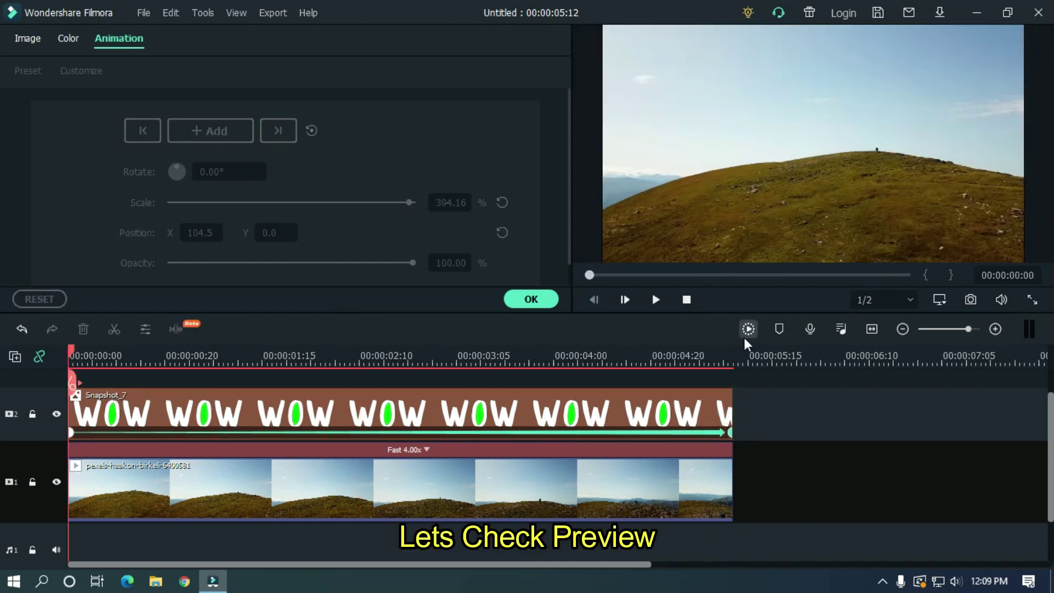
left_click(748, 339)
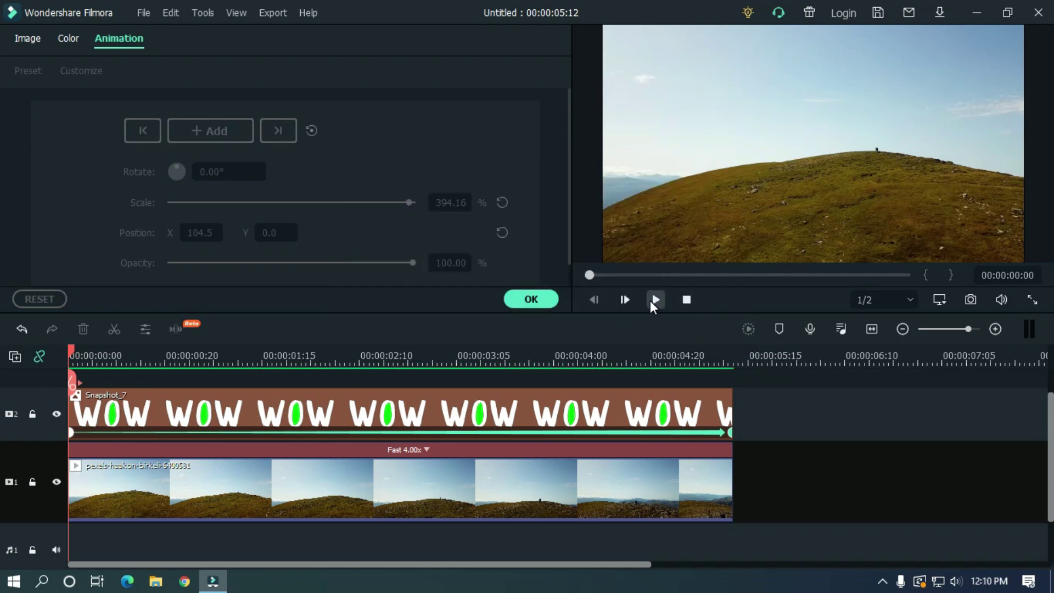
left_click(655, 302)
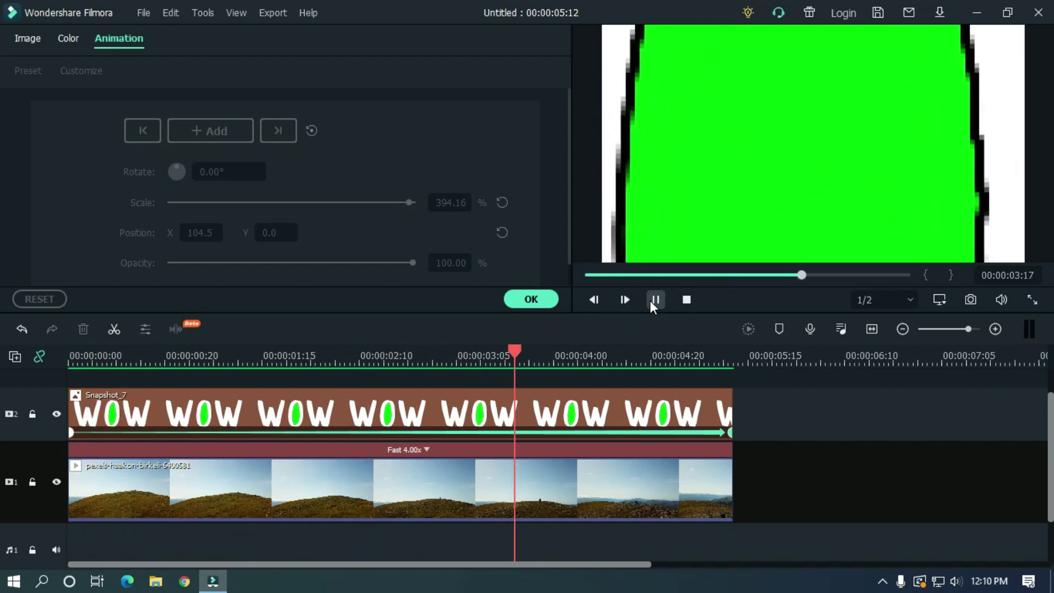
left_click(687, 299)
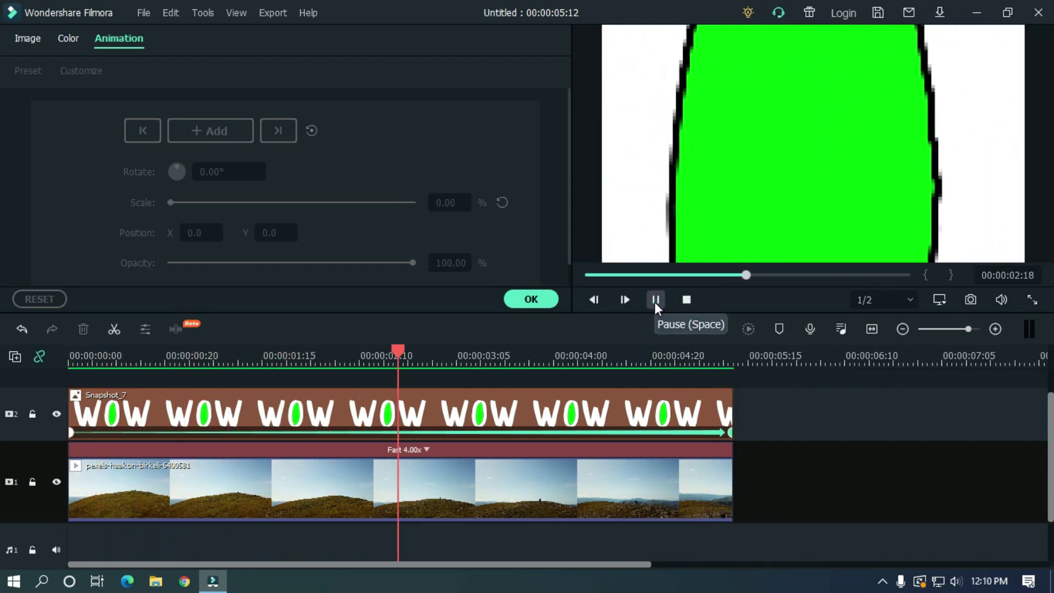
left_click(656, 300)
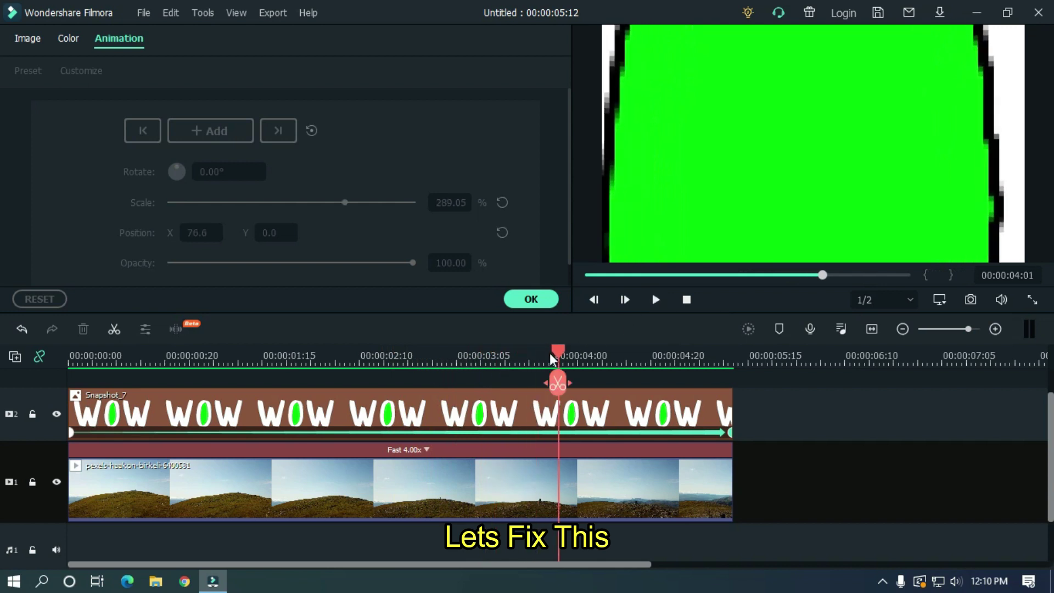
- Add a keyframe near four seconds with the WOW text at about 11% scale and centred X position
mouse_move(576, 353)
left_mouse_down()
mouse_move(678, 355)
mouse_move(108, 360)
mouse_move(596, 357)
left_mouse_up()
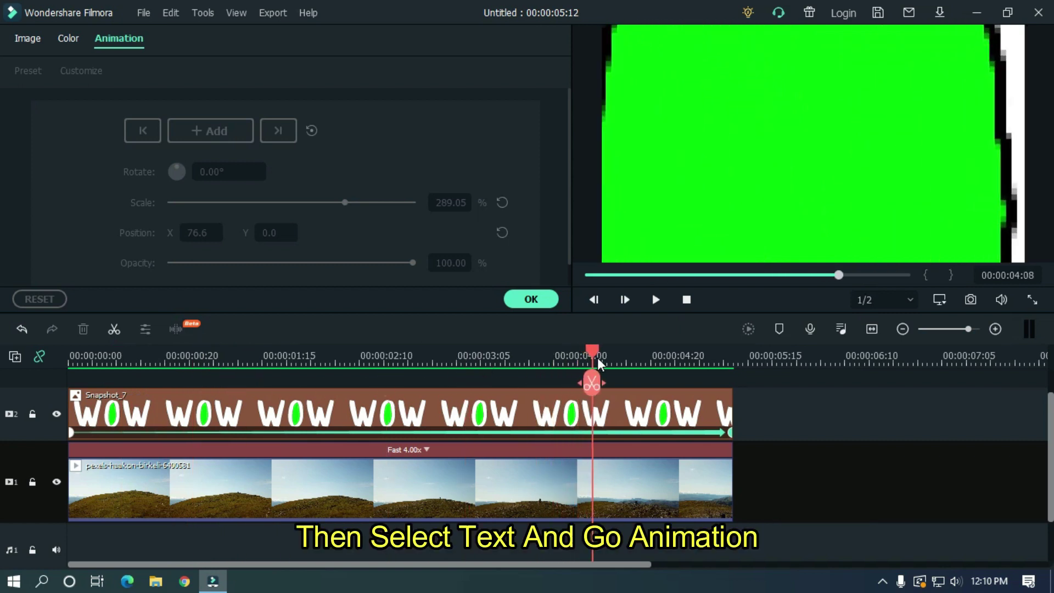
left_click(636, 418)
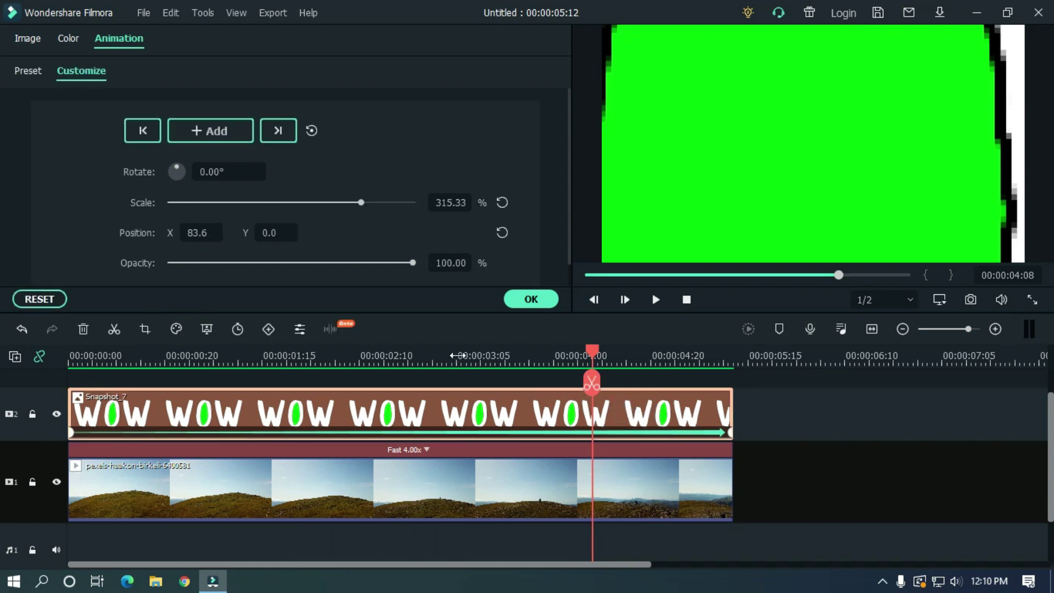
left_click_drag(361, 202, 182, 200)
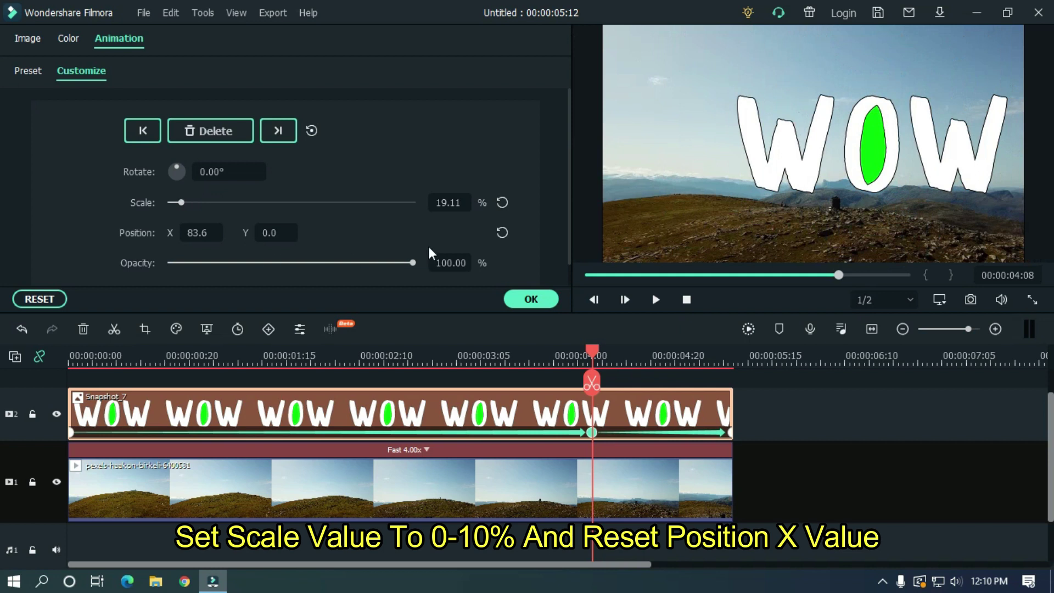
left_click(501, 233)
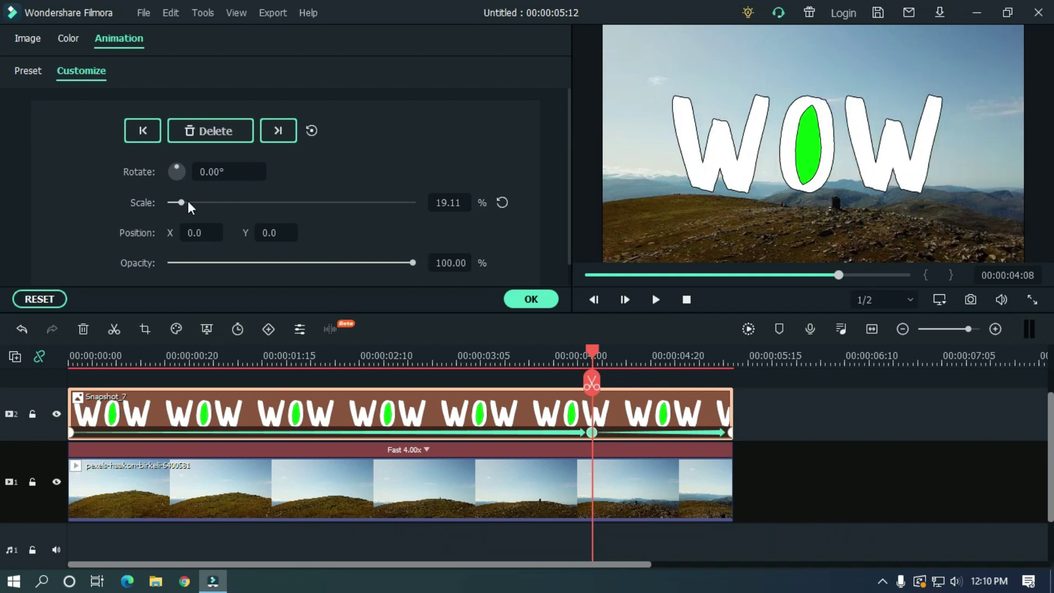
left_click_drag(180, 201, 176, 201)
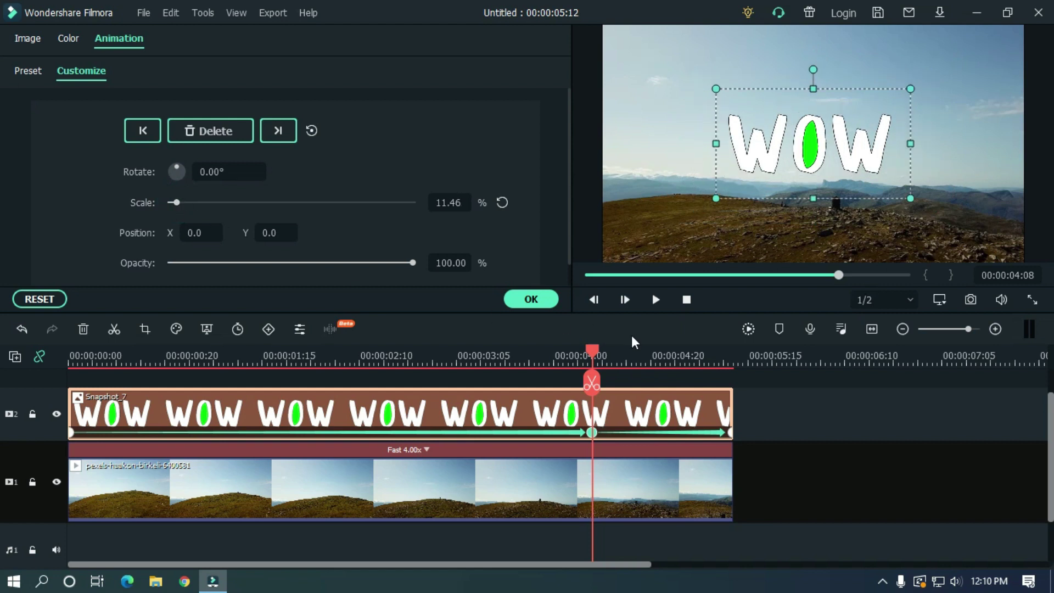
- Scrub through the animation and render the preview again
left_click_drag(592, 346, 36, 344)
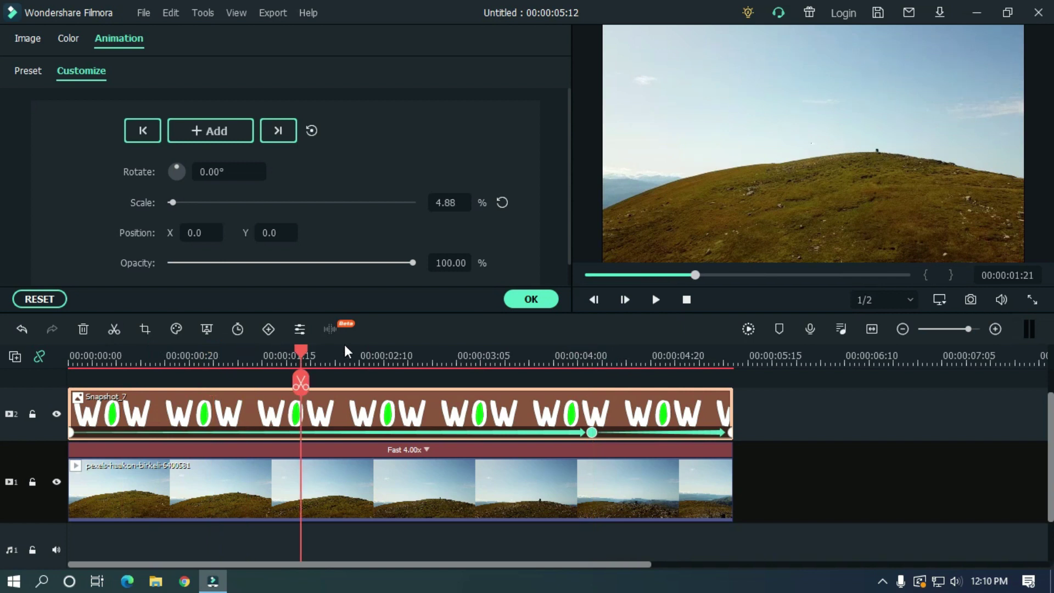
mouse_move(35, 344)
left_mouse_down()
mouse_move(758, 345)
mouse_move(608, 358)
left_mouse_up()
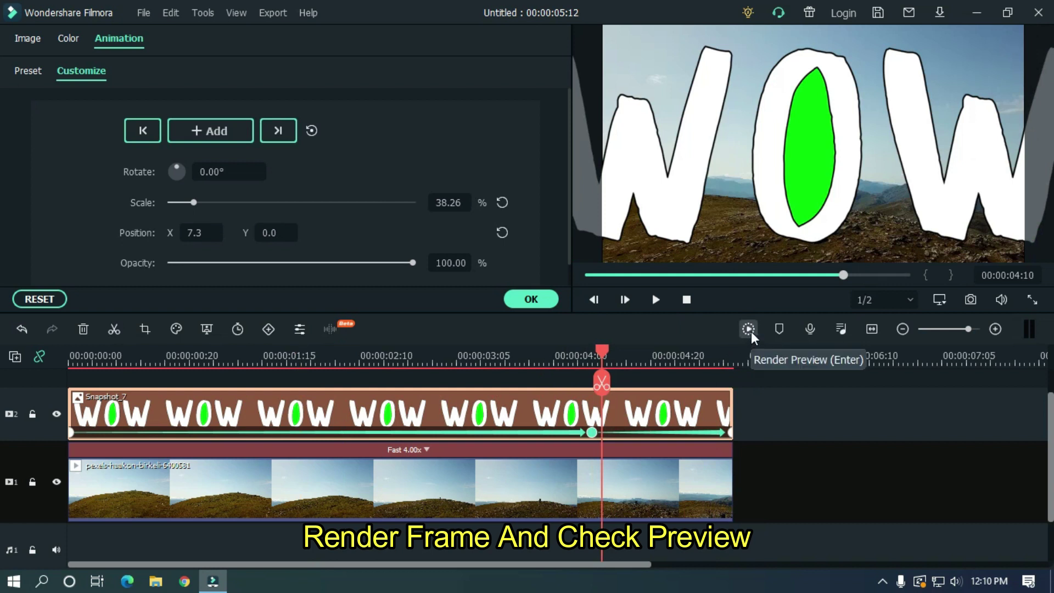
left_click(749, 332)
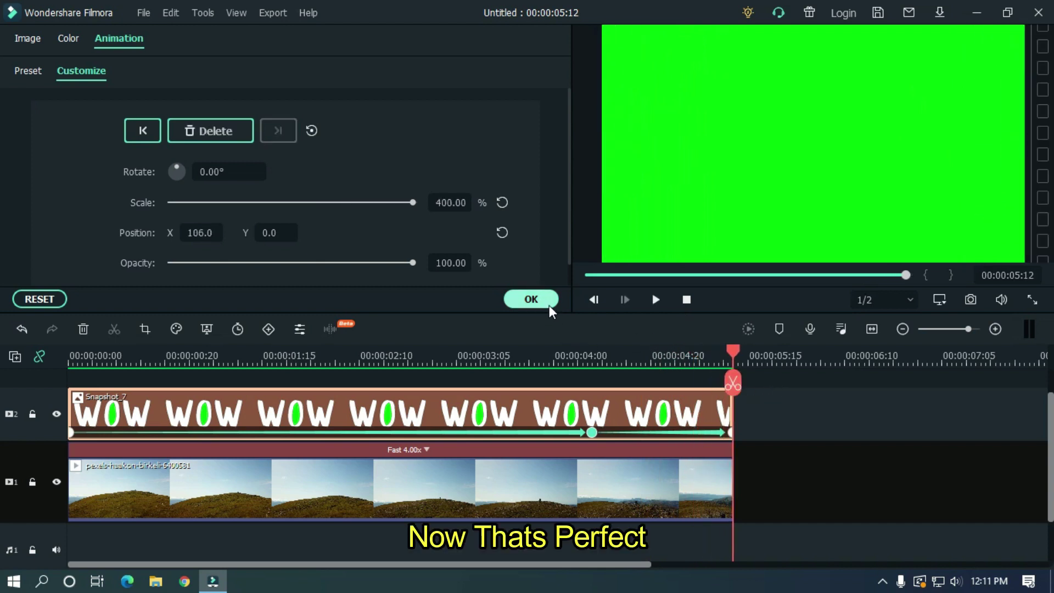
- Export the WOW animation as the MP4 video Green Text
left_click(531, 300)
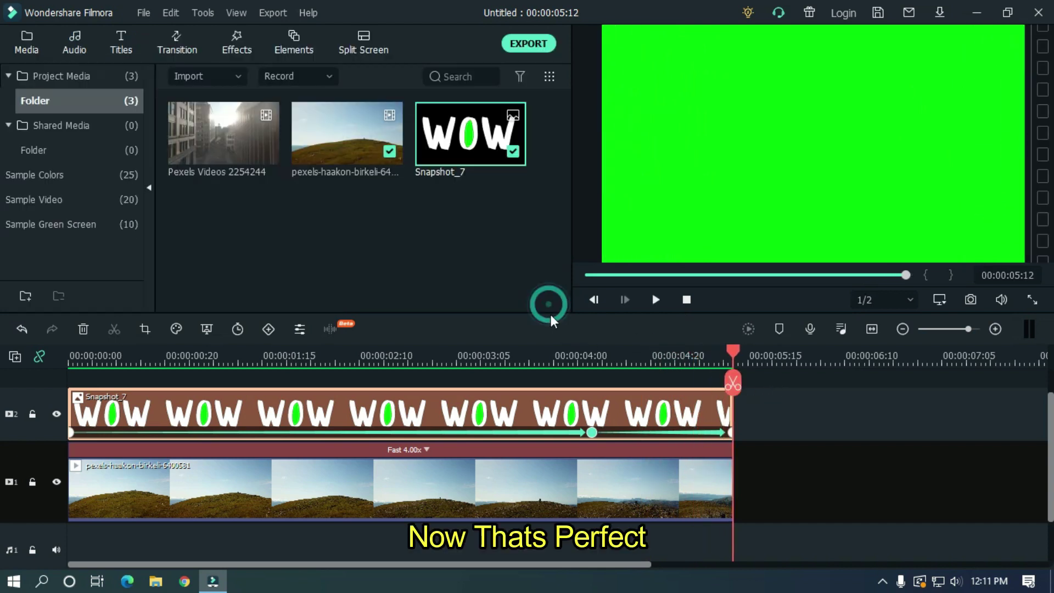
left_click(525, 48)
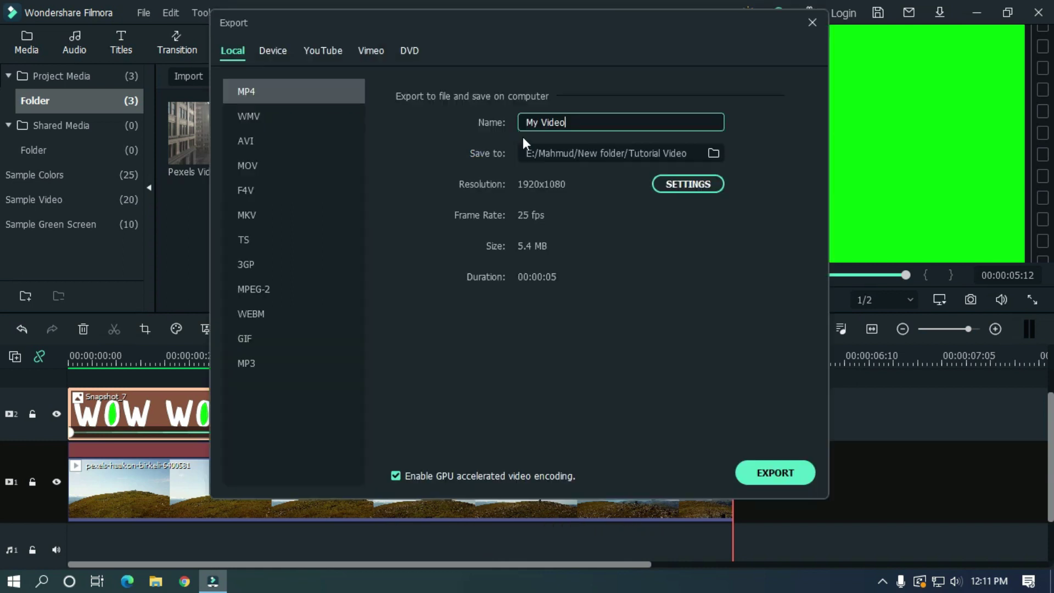
type("Green Text")
left_click(783, 472)
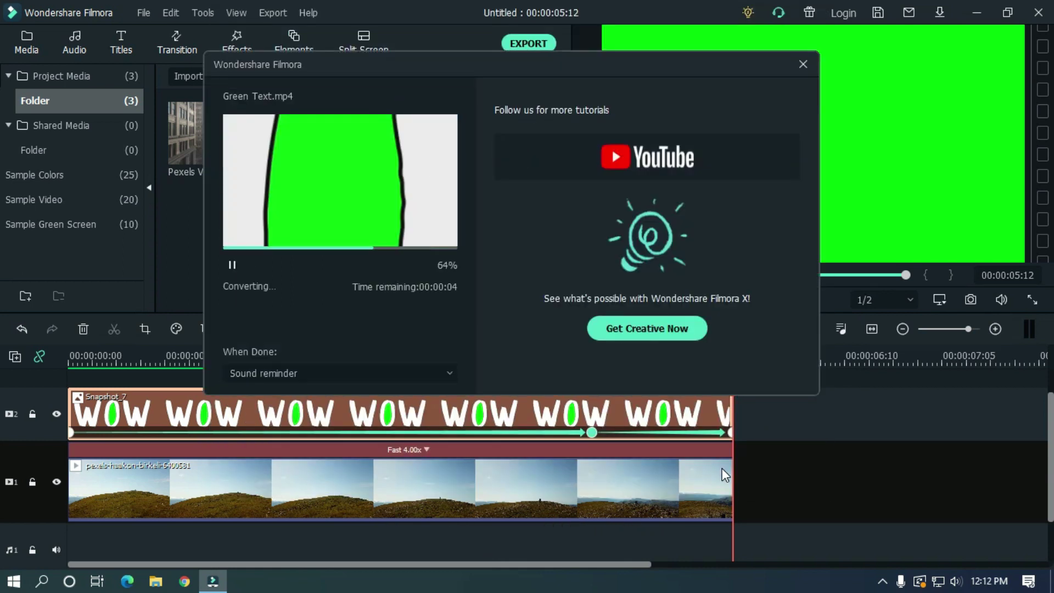
left_click(401, 370)
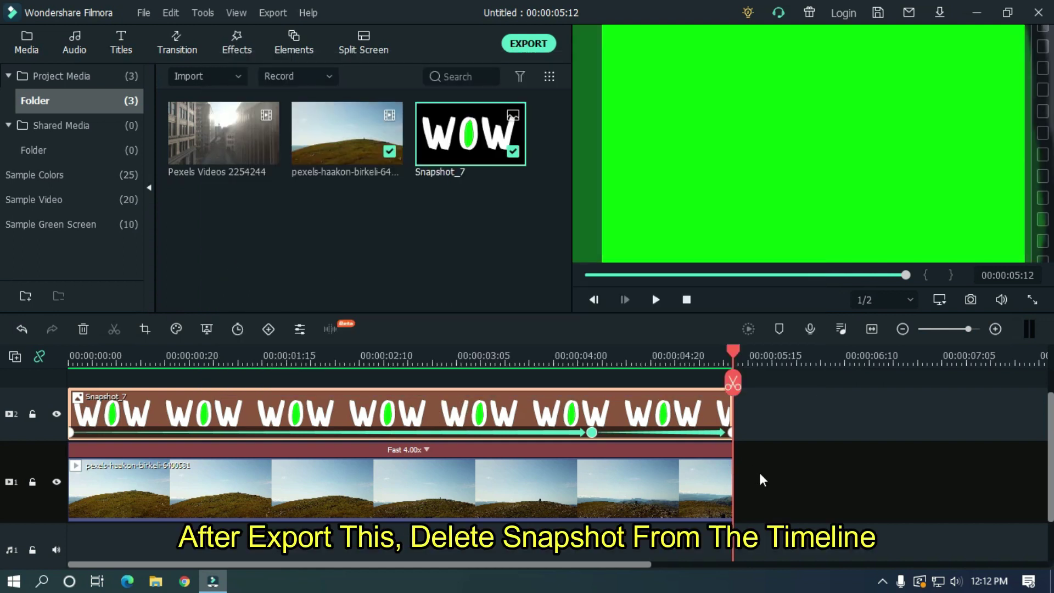
- Delete Snapshot_7, import the exported Green Text video and place it on track 2
left_click(603, 431)
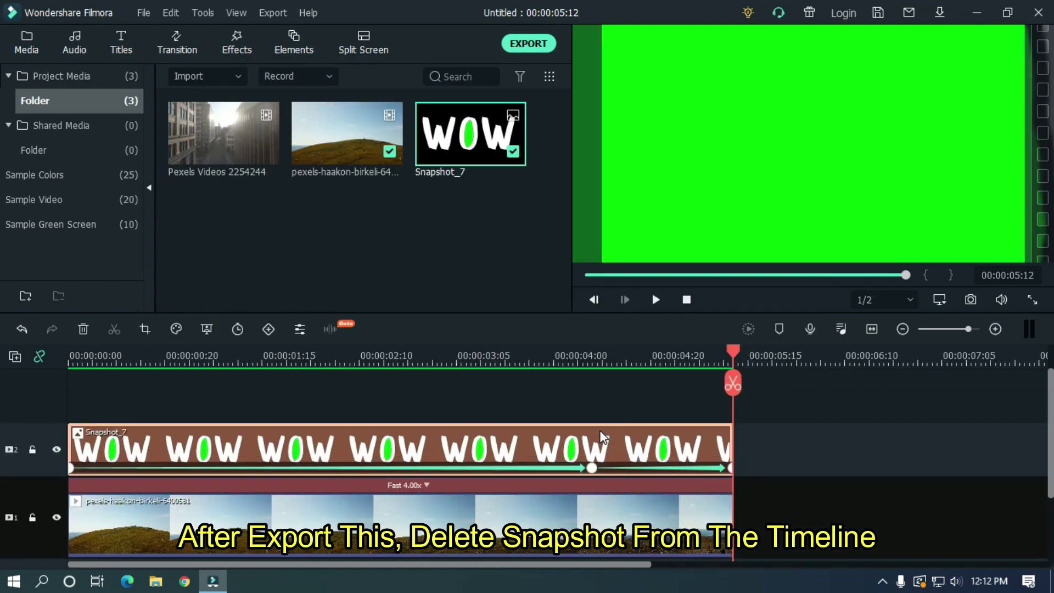
key("Delete")
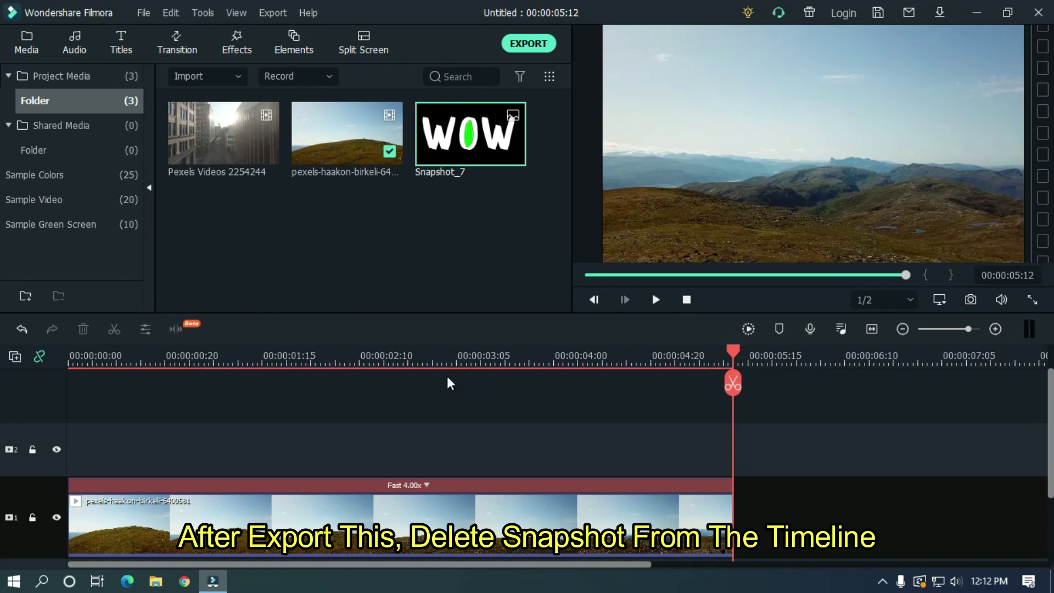
right_click(303, 220)
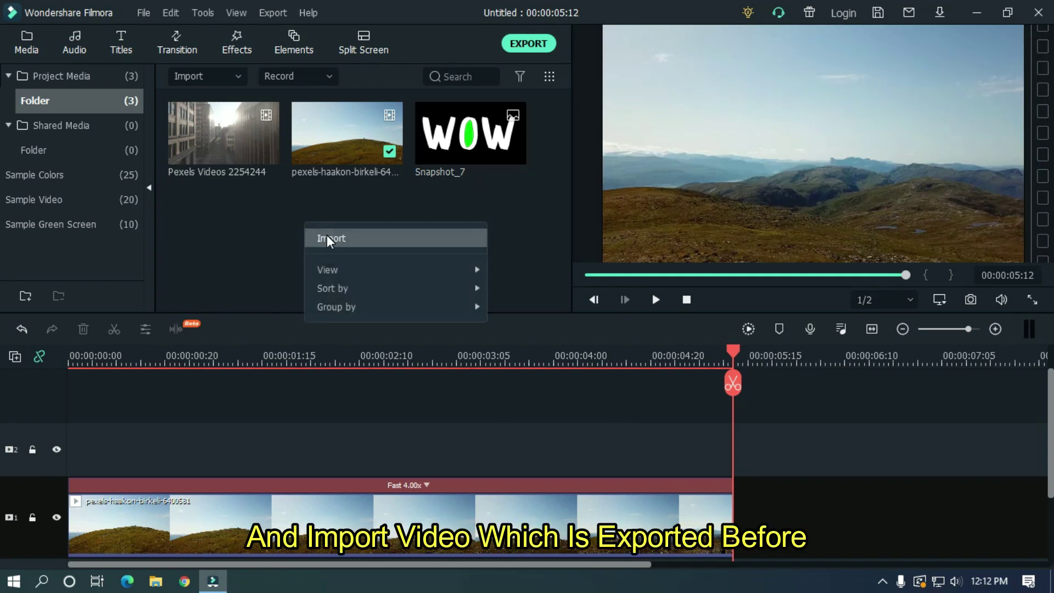
left_click(327, 238)
left_click(66, 201)
double_click(197, 200)
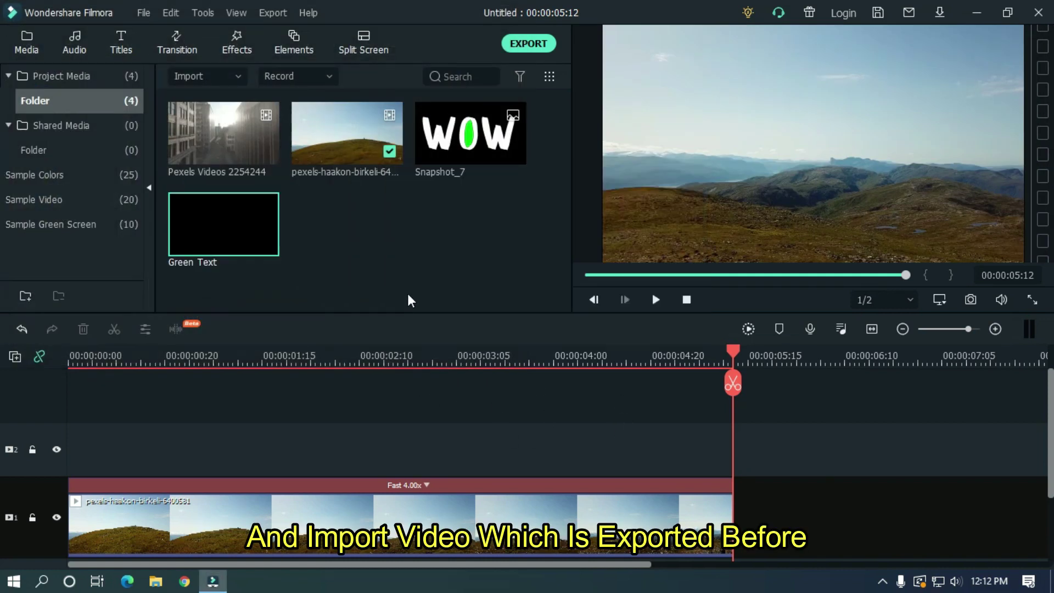
mouse_move(225, 225)
left_mouse_down()
mouse_move(250, 414)
mouse_move(62, 443)
left_mouse_up()
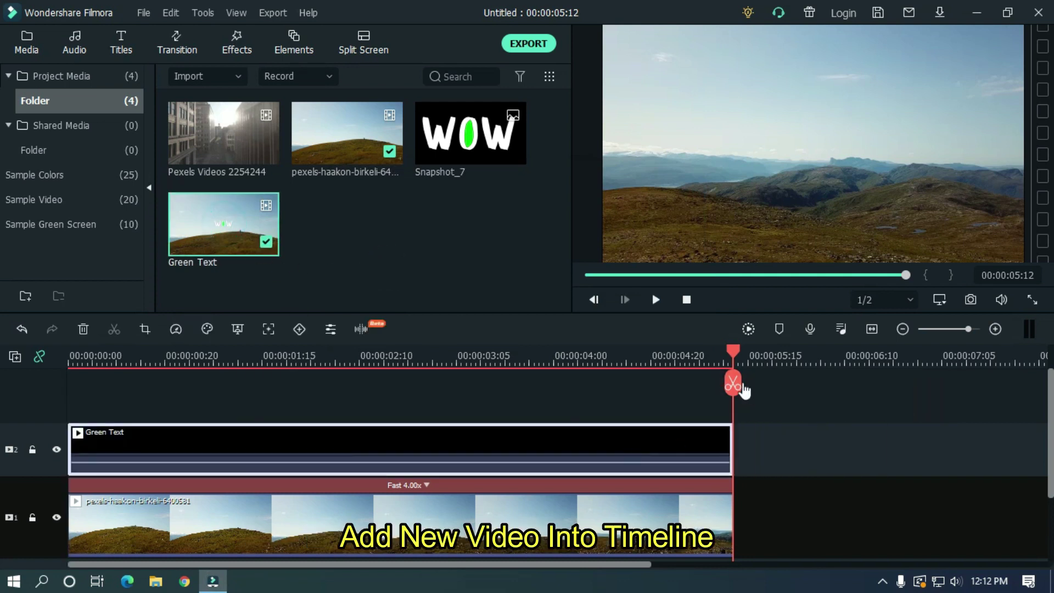
- Split the hillside clip at 3:18 and delete its remaining end
left_click_drag(621, 347, 520, 351)
scroll(601, 492, "down", 2)
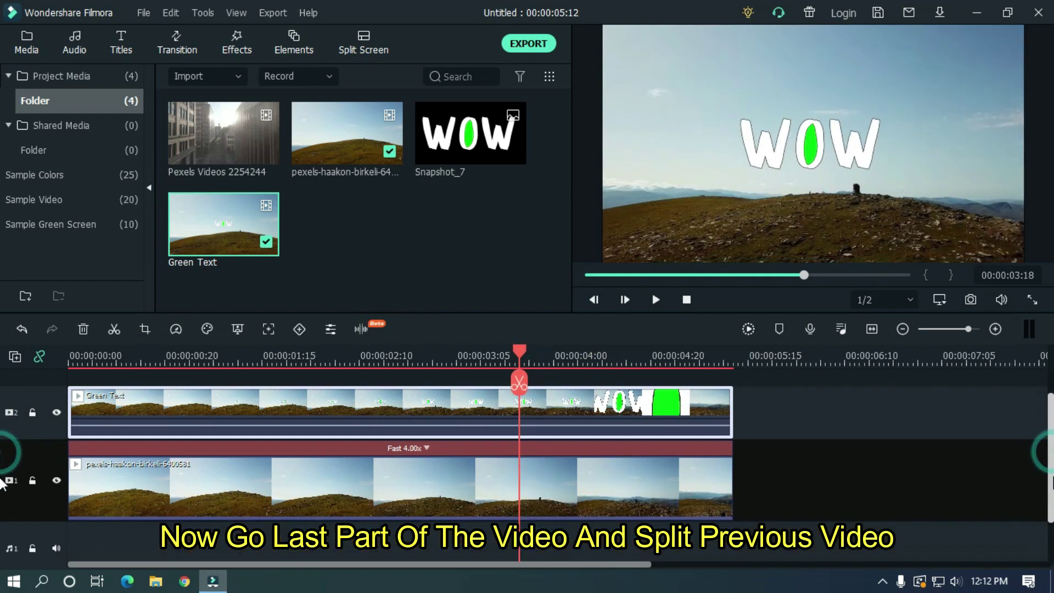
left_click(604, 491)
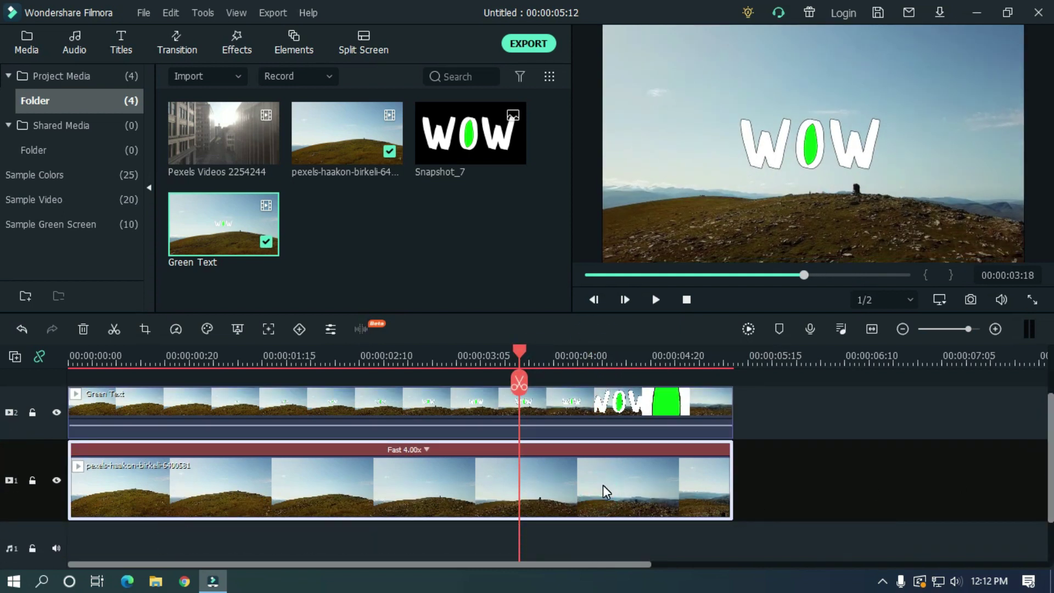
mouse_move(400, 427)
left_click(521, 390)
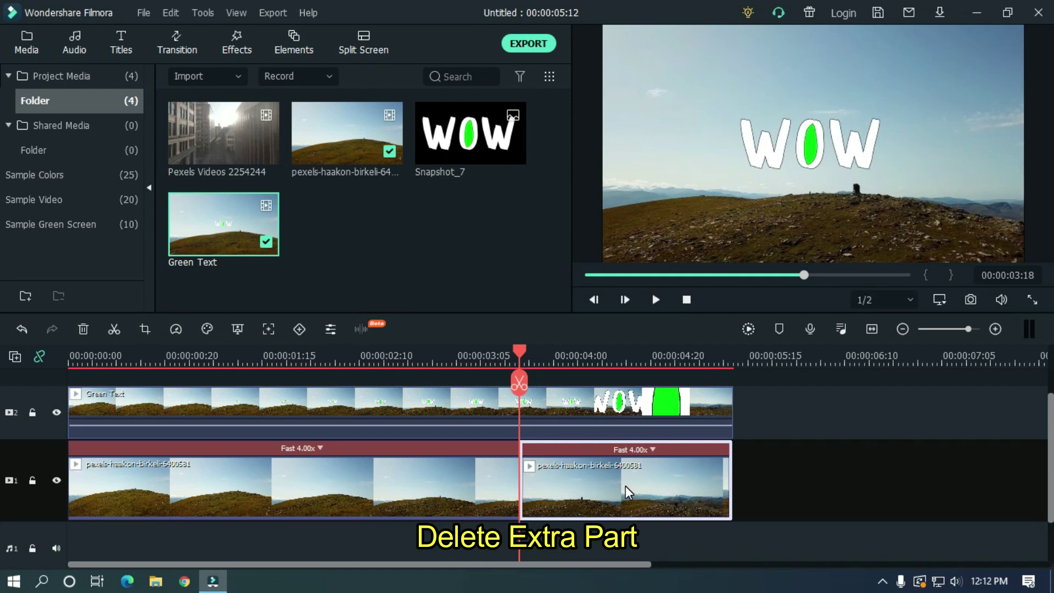
key("Delete")
scroll(877, 375, "up", 1)
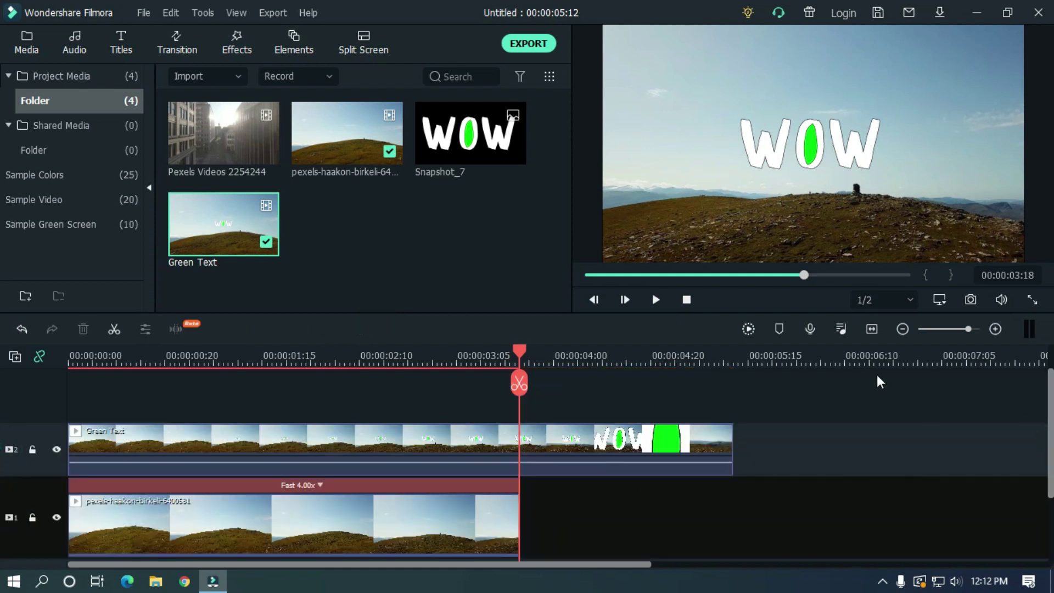
scroll(877, 381, "down", 2)
- Place the city video clip onto the bottom track beneath the Green Text clip
mouse_move(584, 536)
left_mouse_down()
mouse_move(352, 440)
mouse_move(360, 403)
left_mouse_up()
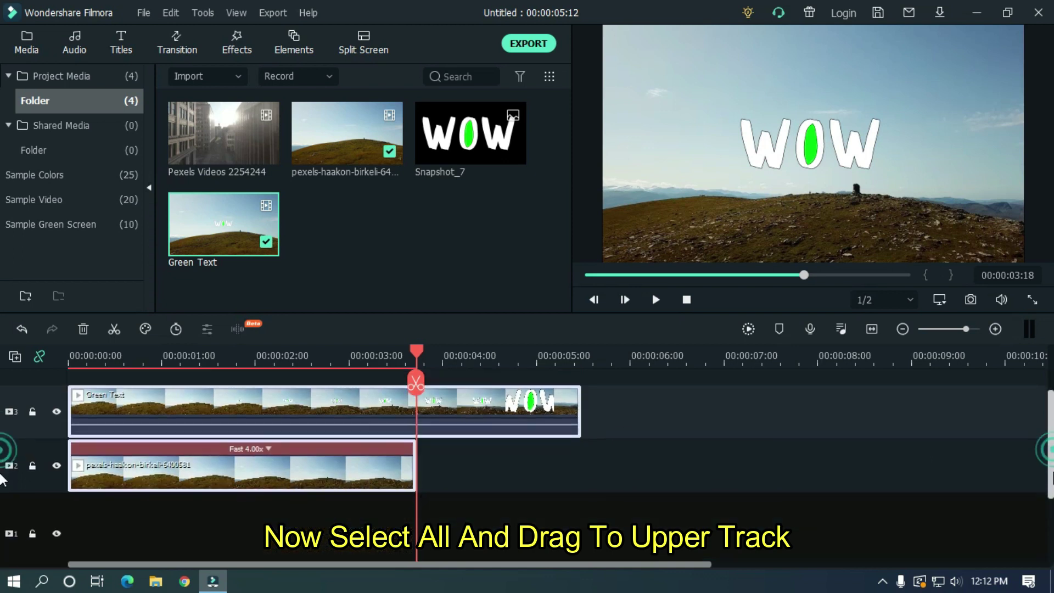
mouse_move(223, 136)
left_mouse_down()
mouse_move(20, 521)
mouse_move(103, 516)
left_mouse_up()
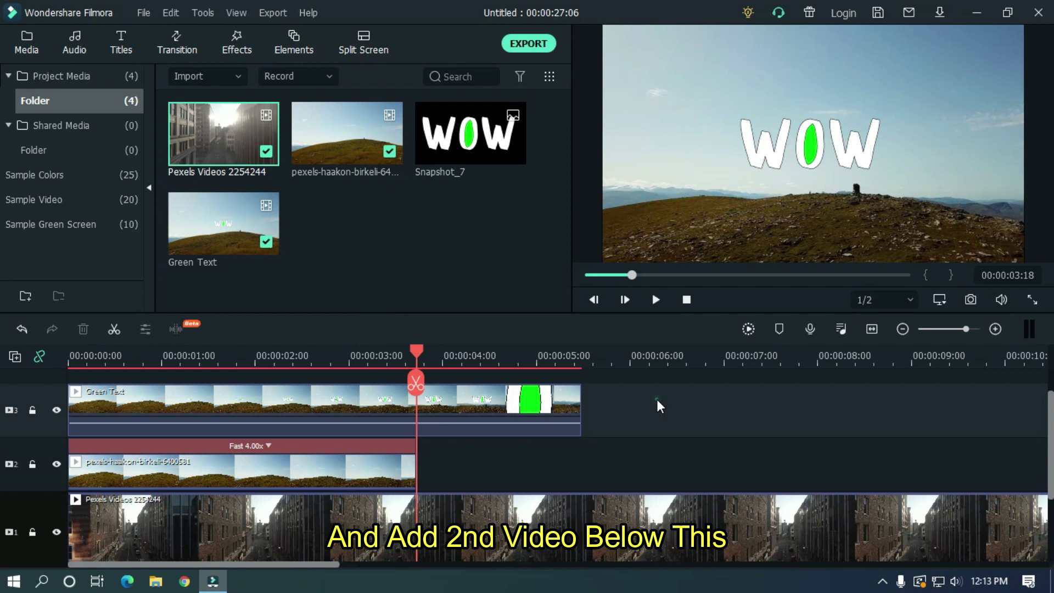
scroll(634, 407, "up", 1)
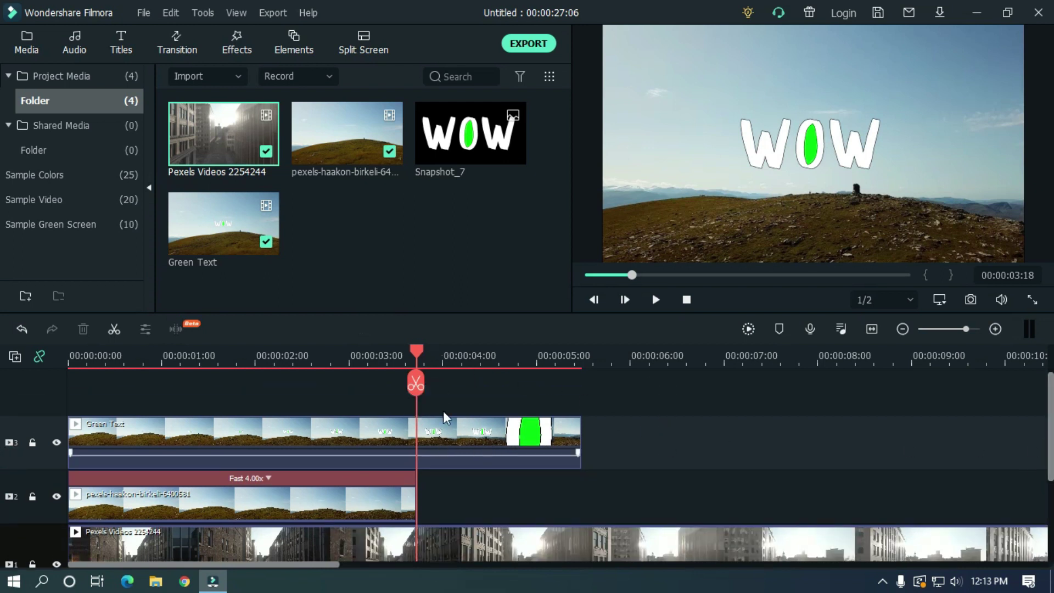
- Split the Green Text clip one frame past the last green frame (about 5:05) and delete its tail
left_click(519, 360)
left_click_drag(521, 360, 568, 357)
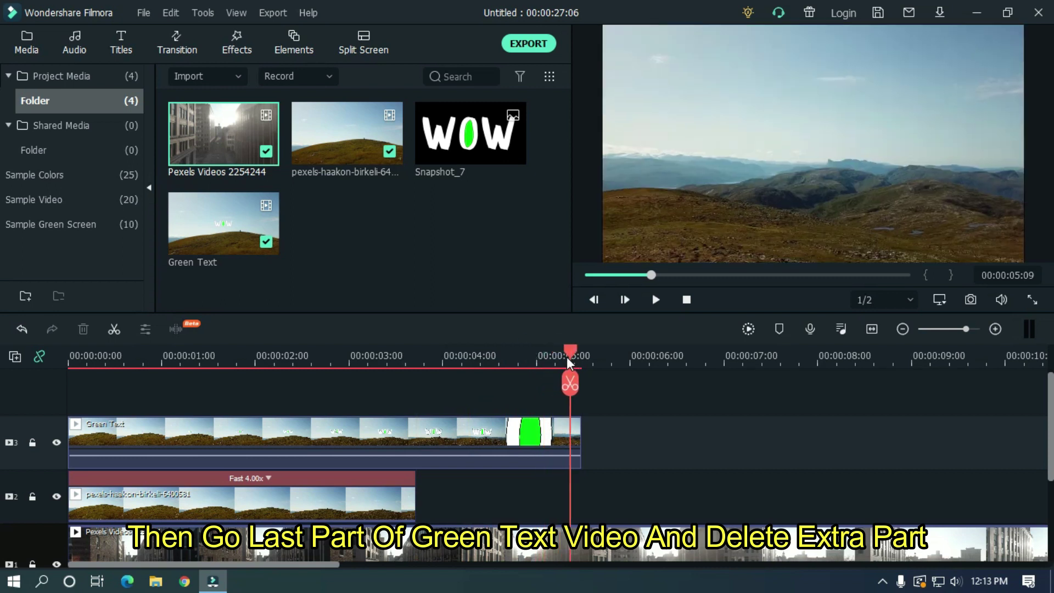
key("Left")
key("Left")
key("Left")
key("Left")
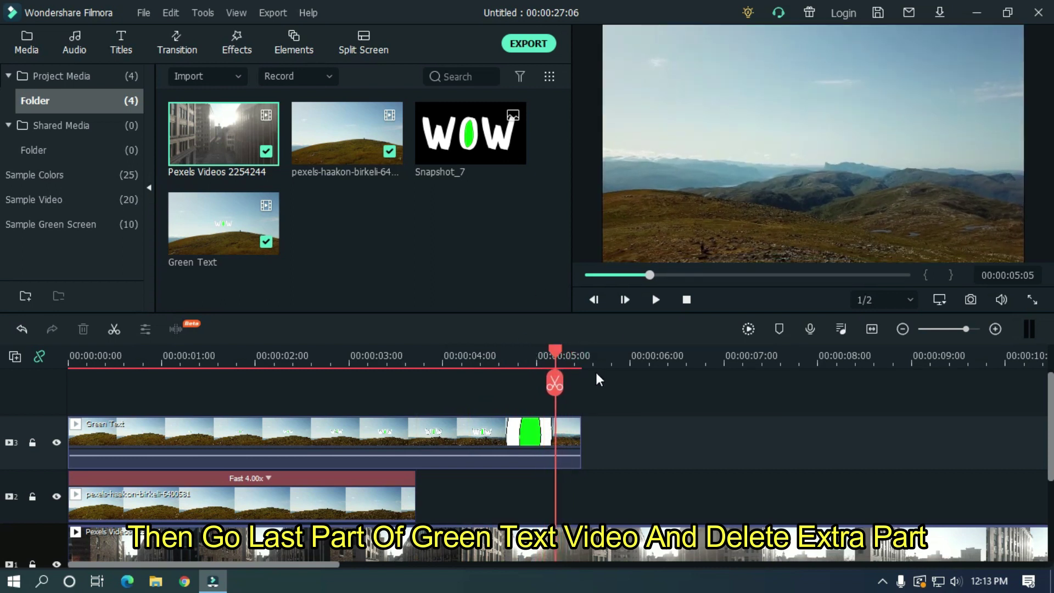
key("Left")
key("Right")
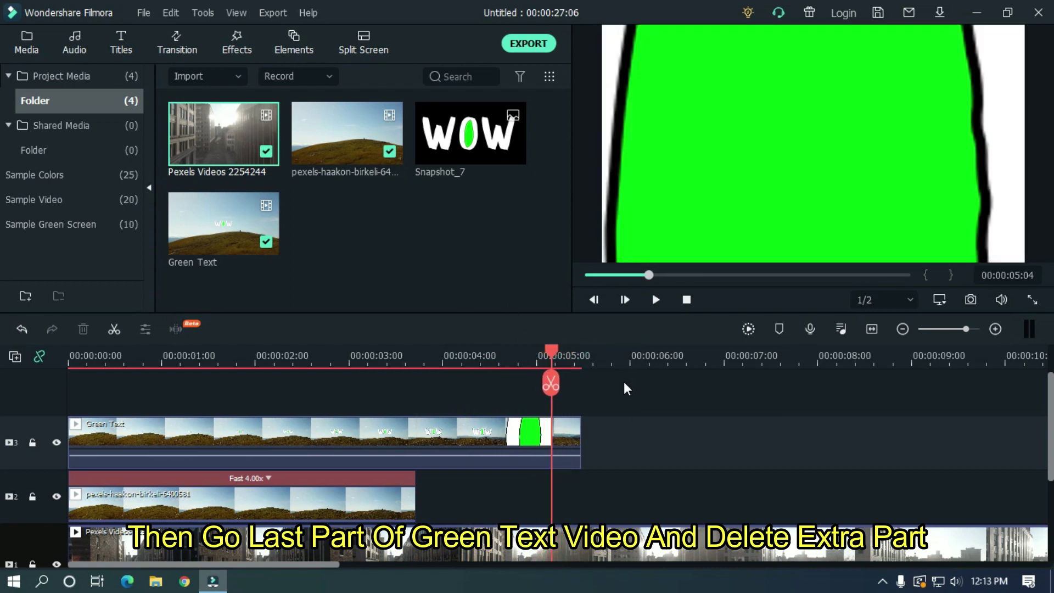
left_click(560, 431)
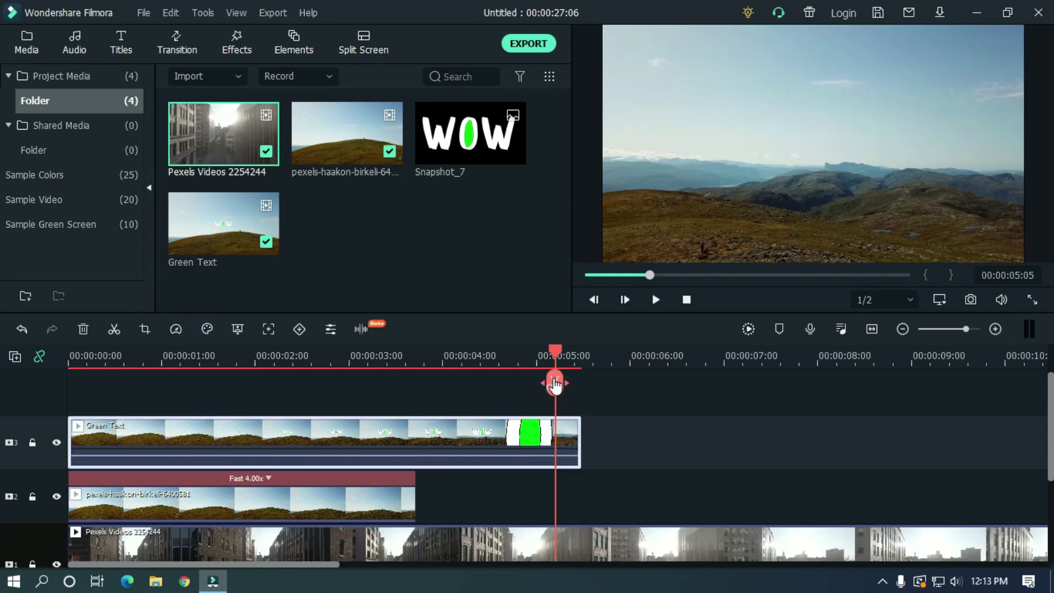
key("ctrl+b")
key("Delete")
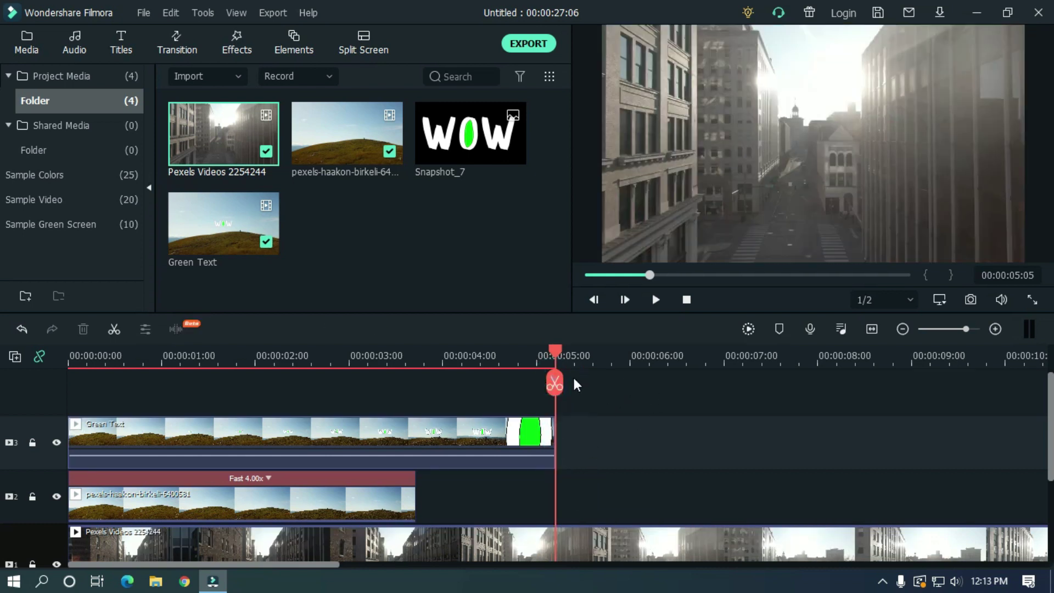
left_click_drag(561, 348, 409, 355)
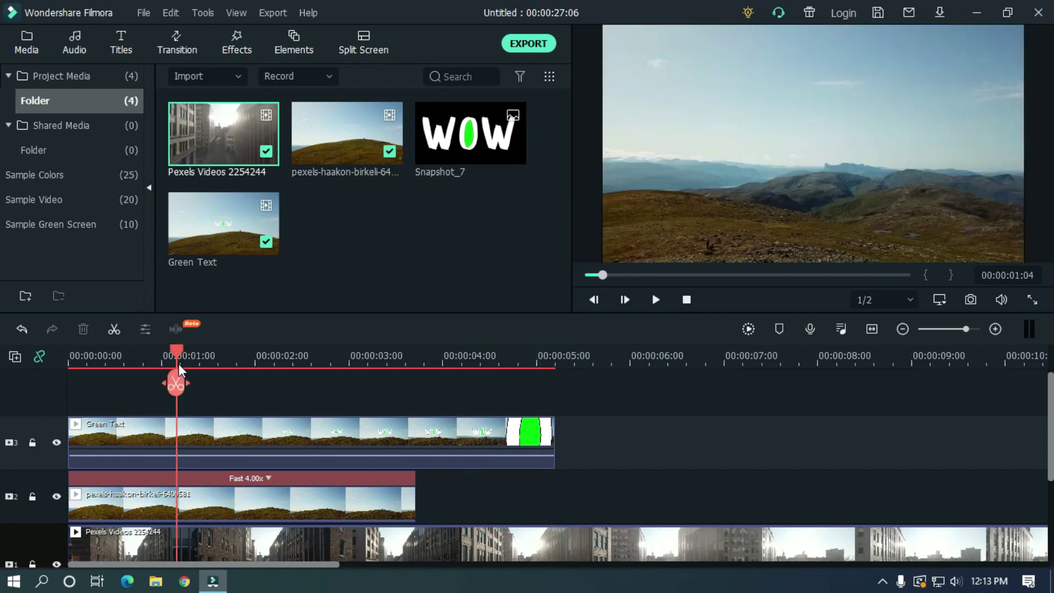
left_click_drag(179, 370, 482, 369)
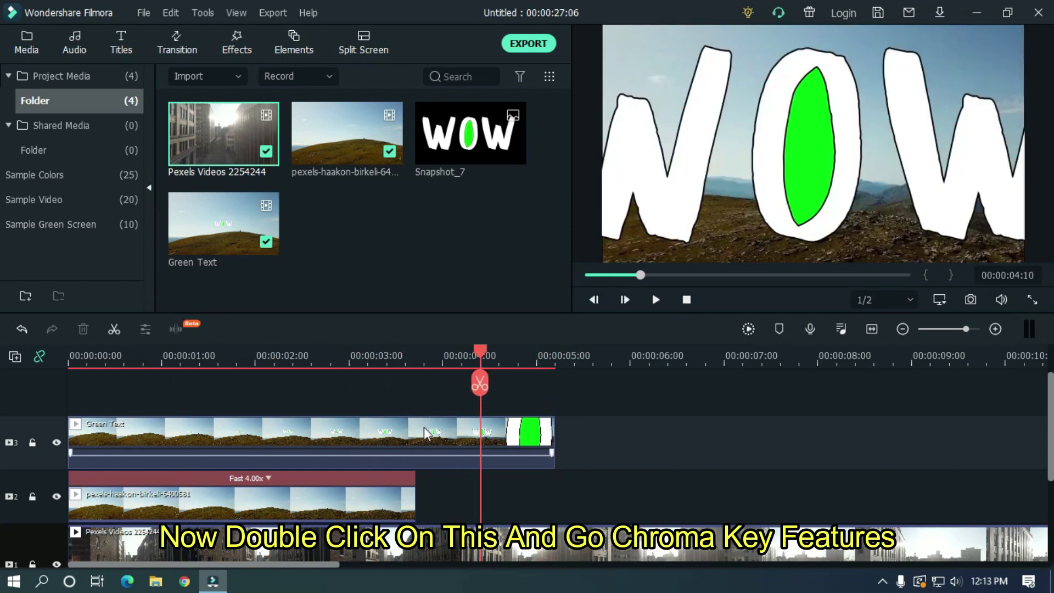
- Enable Chroma Key on the Green Text clip and sample the green from the preview frame
left_click(423, 435)
double_click(422, 434)
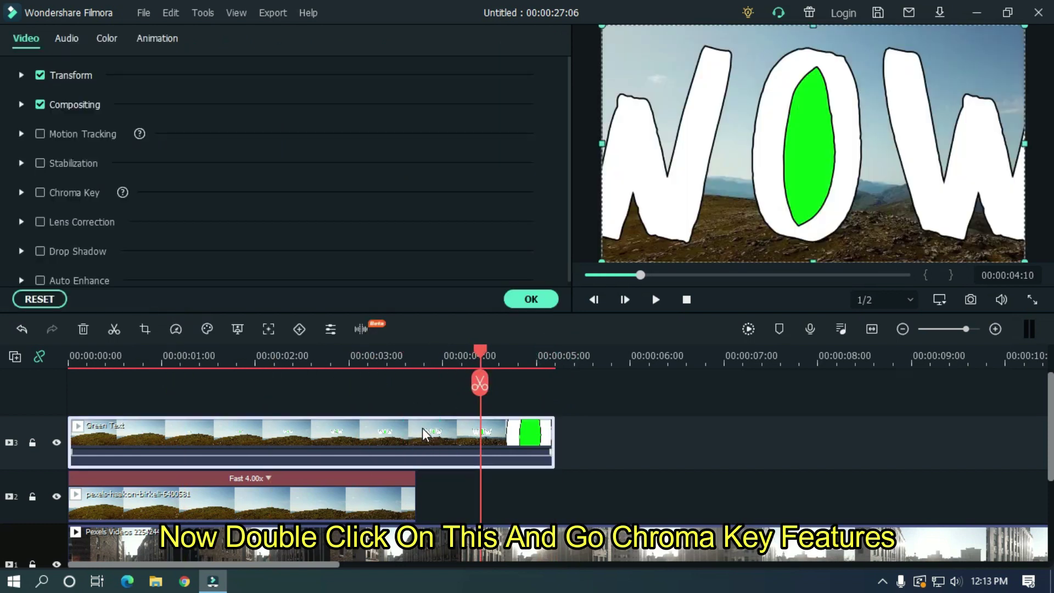
left_click(40, 192)
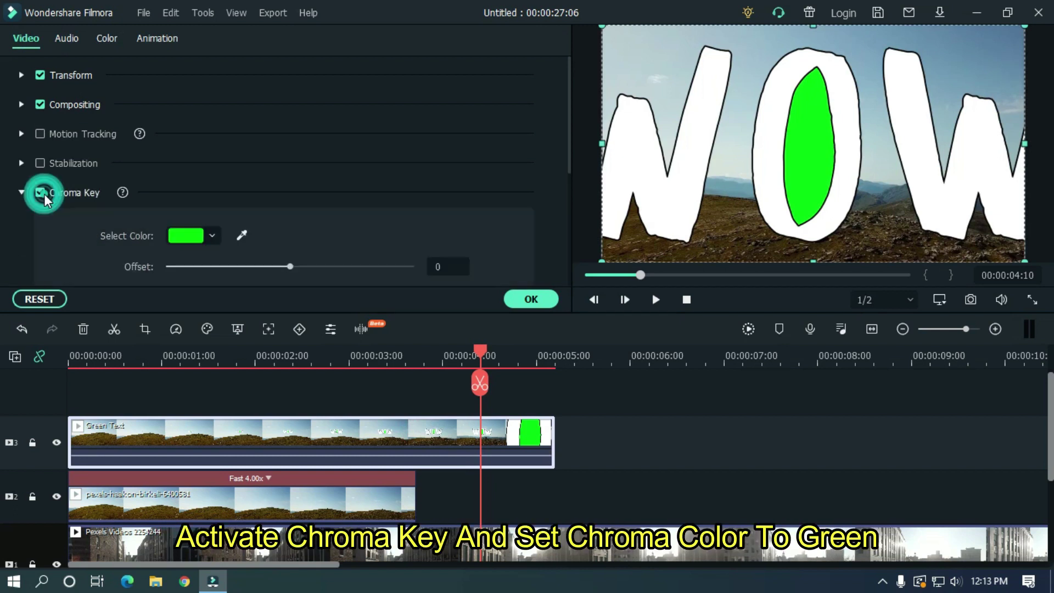
left_click(241, 236)
left_click(797, 158)
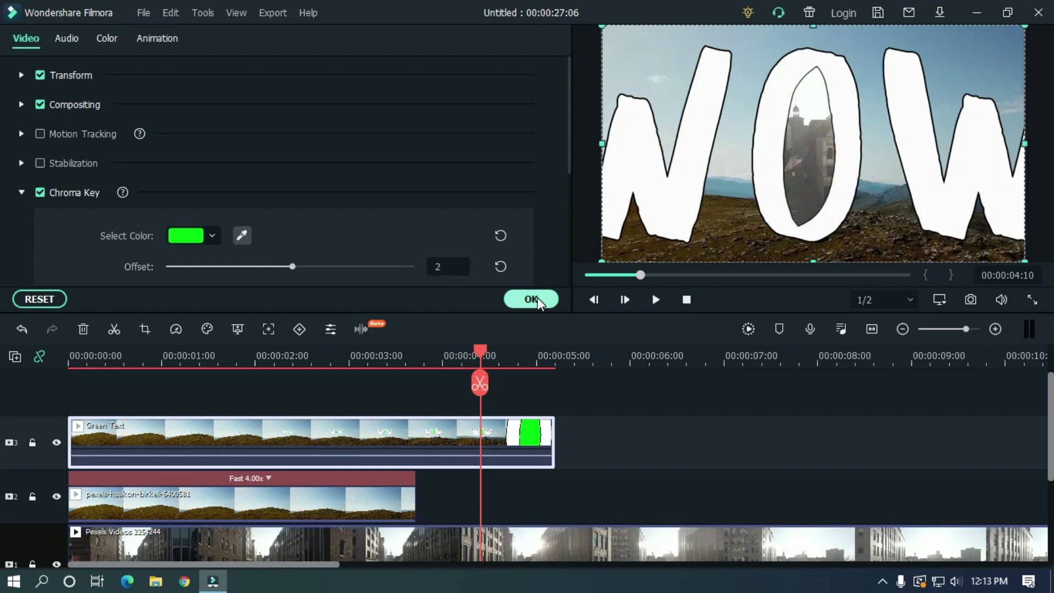
left_click_drag(475, 355, 389, 354)
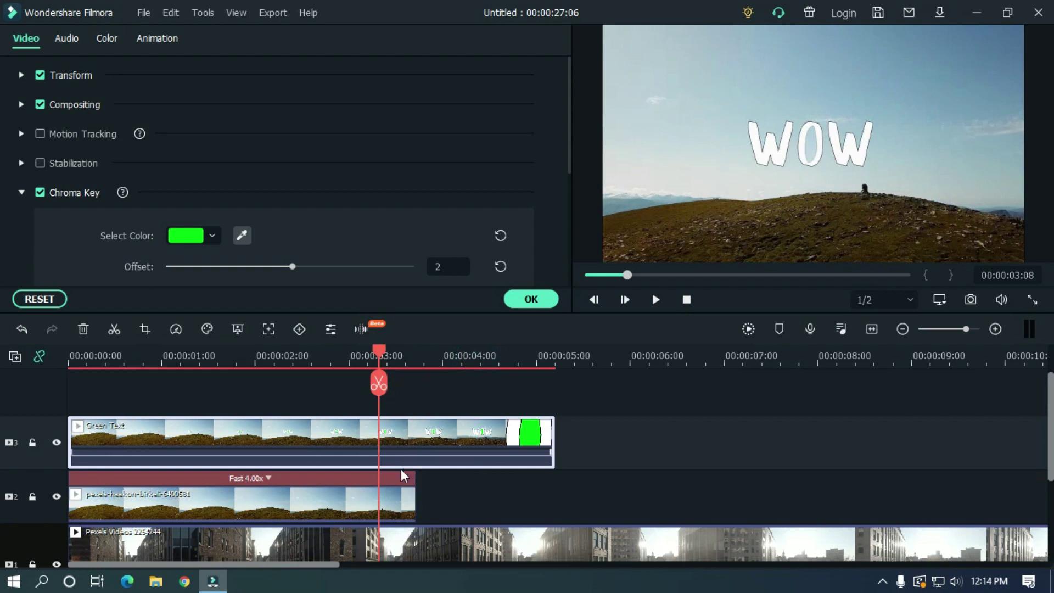
- Tune the key to tolerance 62 and adjust edge thickness so WOW shows cleanly
left_click(398, 487)
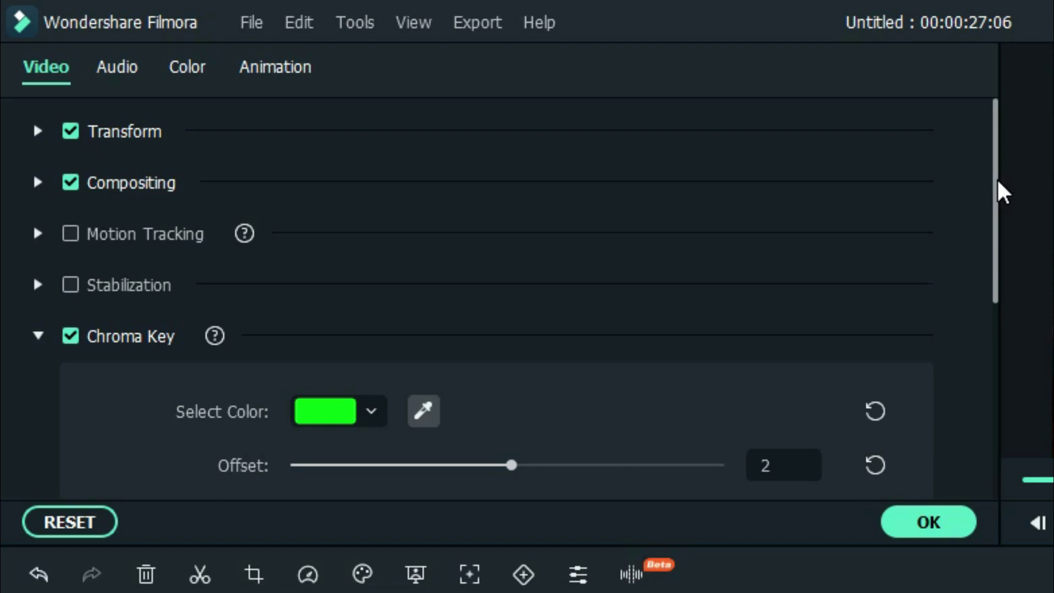
left_click_drag(997, 182, 995, 283)
left_click_drag(500, 308, 557, 308)
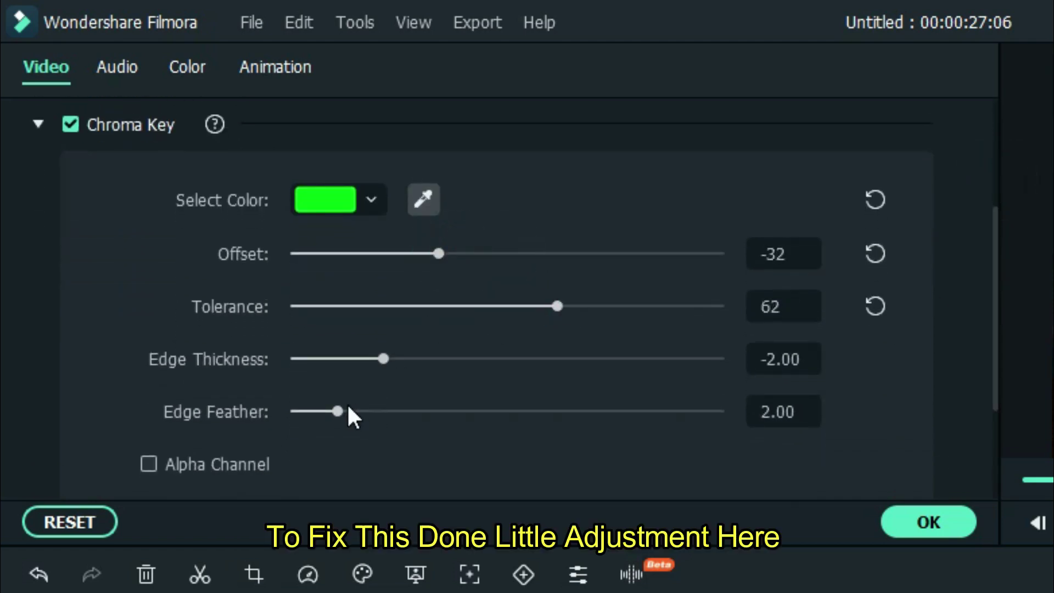
scroll(314, 420, "up", 1)
mouse_move(383, 366)
left_mouse_down()
mouse_move(349, 368)
mouse_move(415, 373)
left_mouse_up()
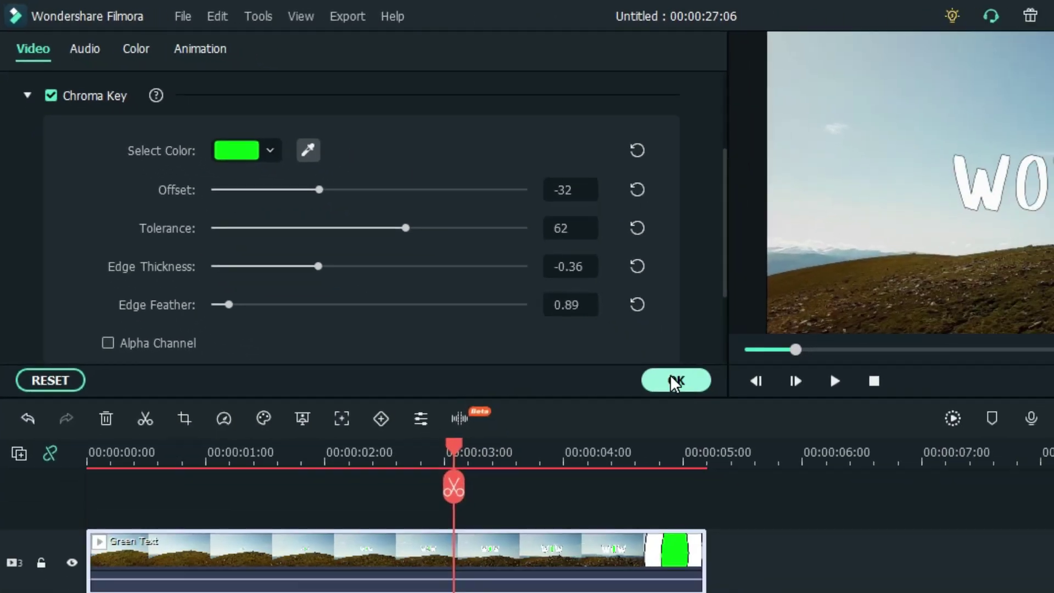
- Confirm the chroma key, then add a shortened Dissolve transition to the end of the landscape clip
left_click(528, 300)
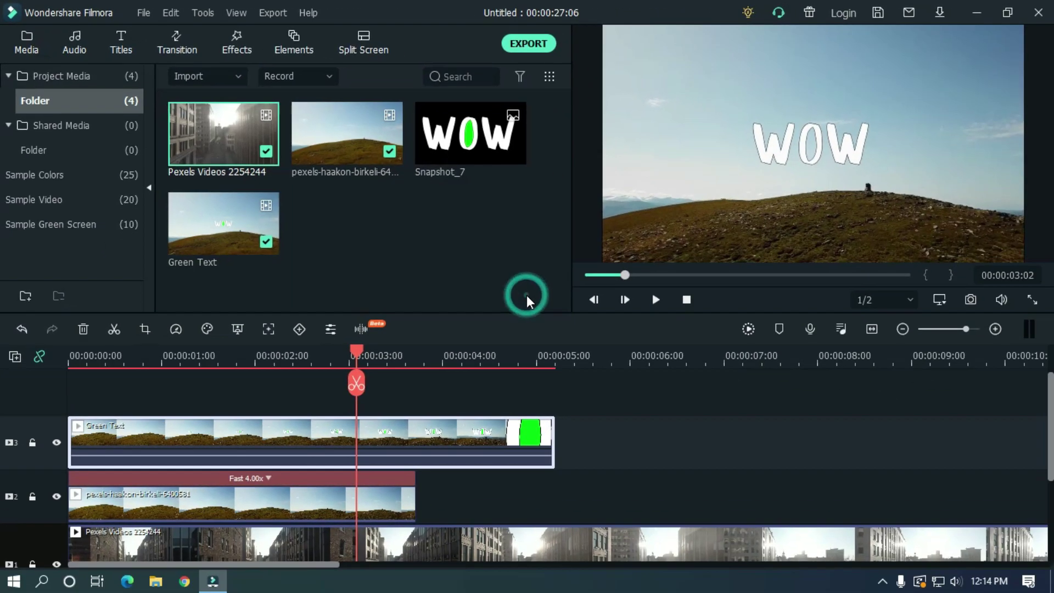
left_click(180, 53)
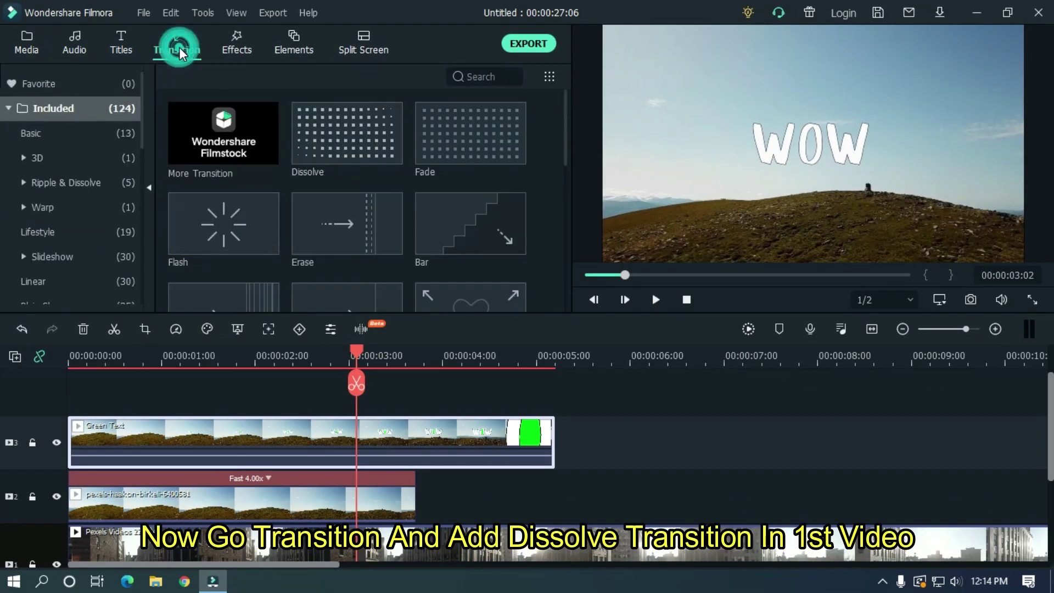
mouse_move(356, 409)
left_mouse_down()
mouse_move(338, 499)
mouse_move(242, 494)
left_mouse_up()
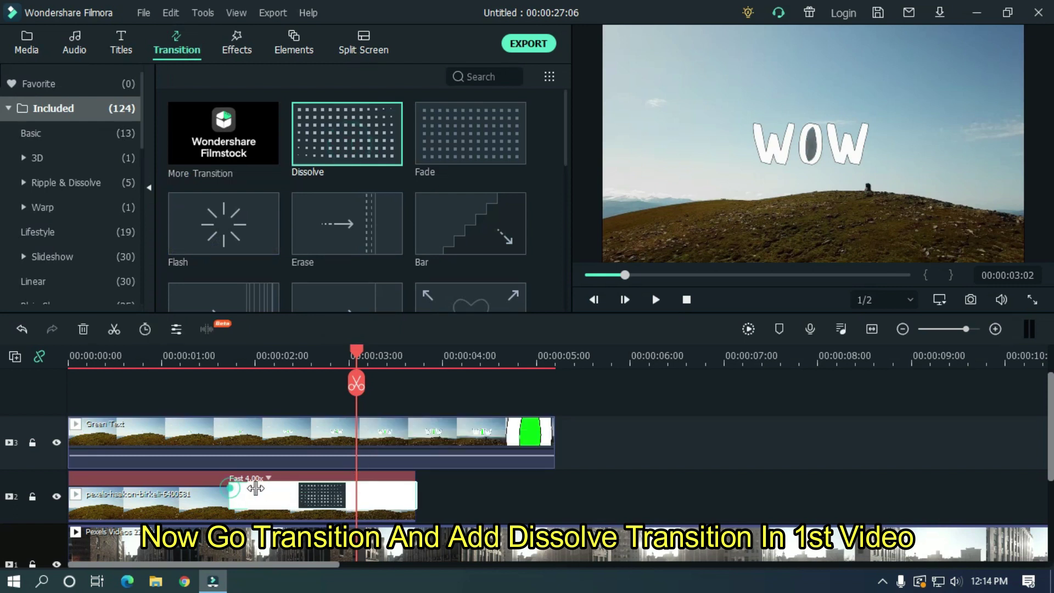
left_click_drag(321, 493, 332, 503)
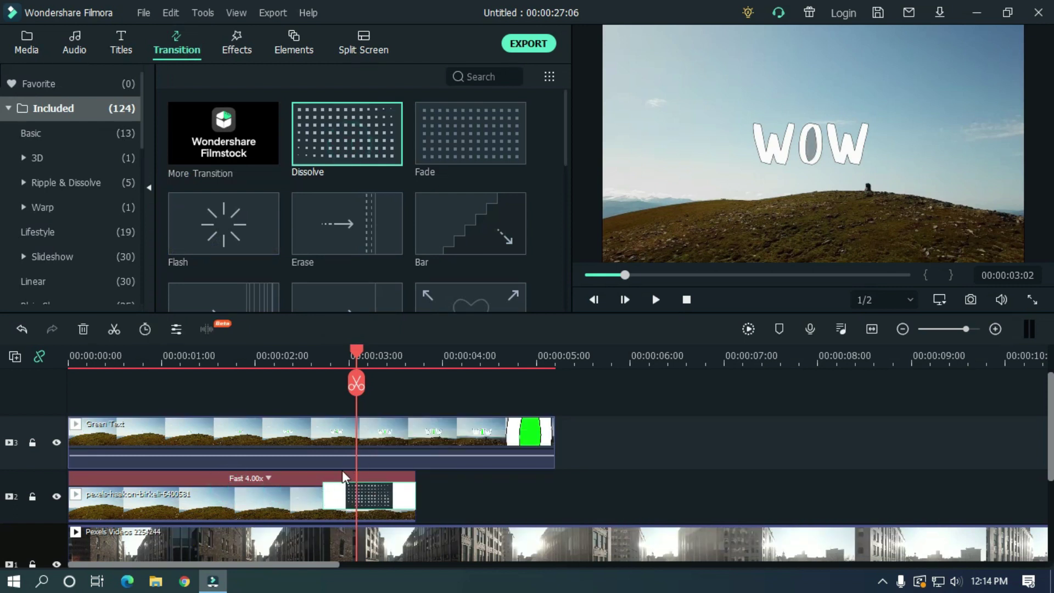
mouse_move(344, 364)
left_mouse_down()
mouse_move(305, 368)
mouse_move(408, 386)
left_mouse_up()
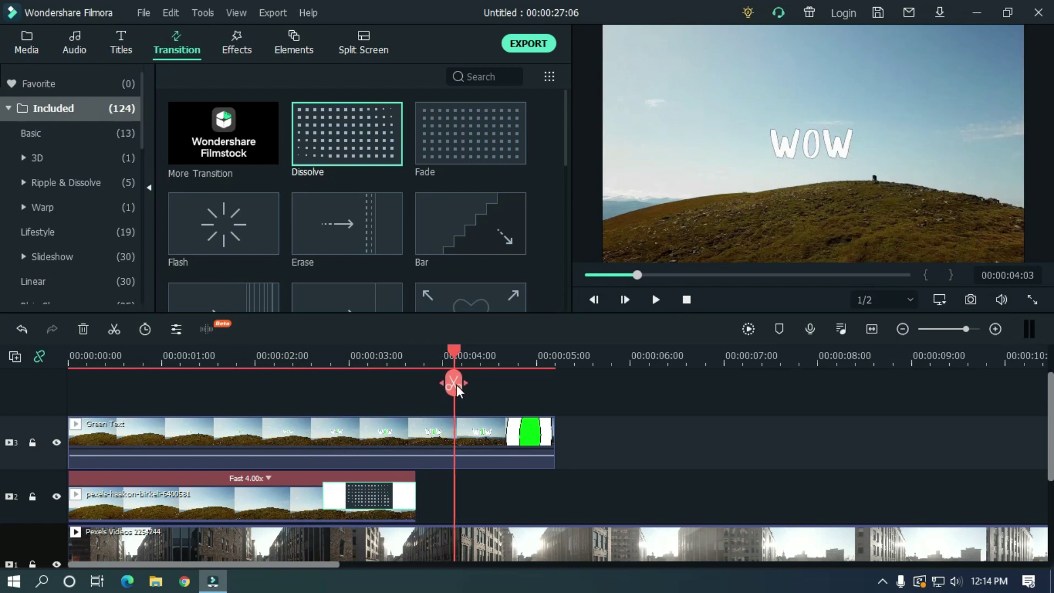
left_click_drag(457, 391, 312, 384)
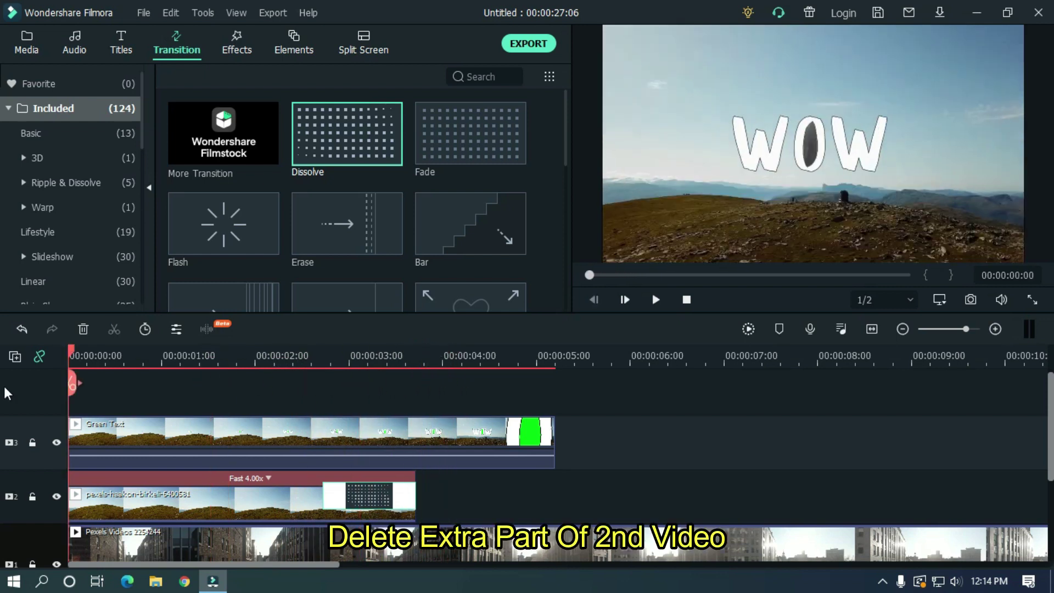
scroll(521, 322, "down", 2)
- Split the city clip at 00:00:11:12 and delete the remainder, ending the project at 11:12
left_click(654, 357)
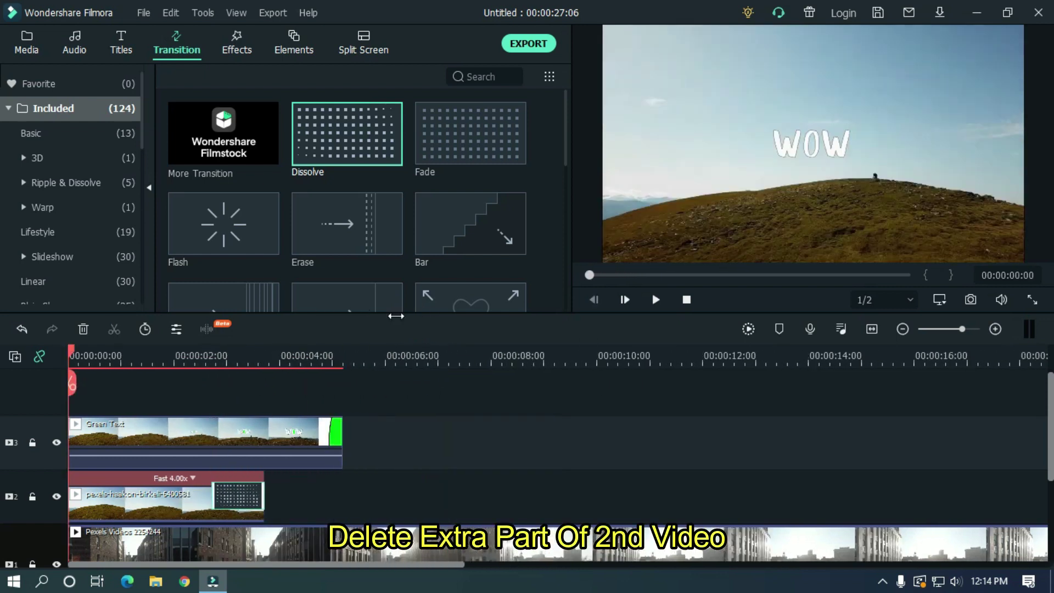
left_click_drag(654, 358, 675, 357)
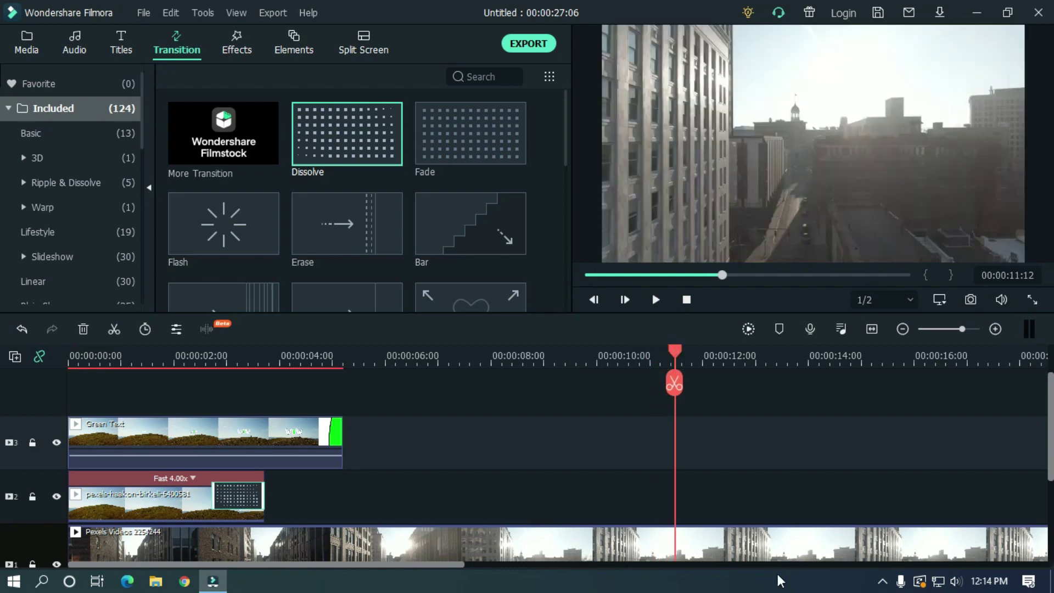
left_click(778, 555)
left_click(675, 382)
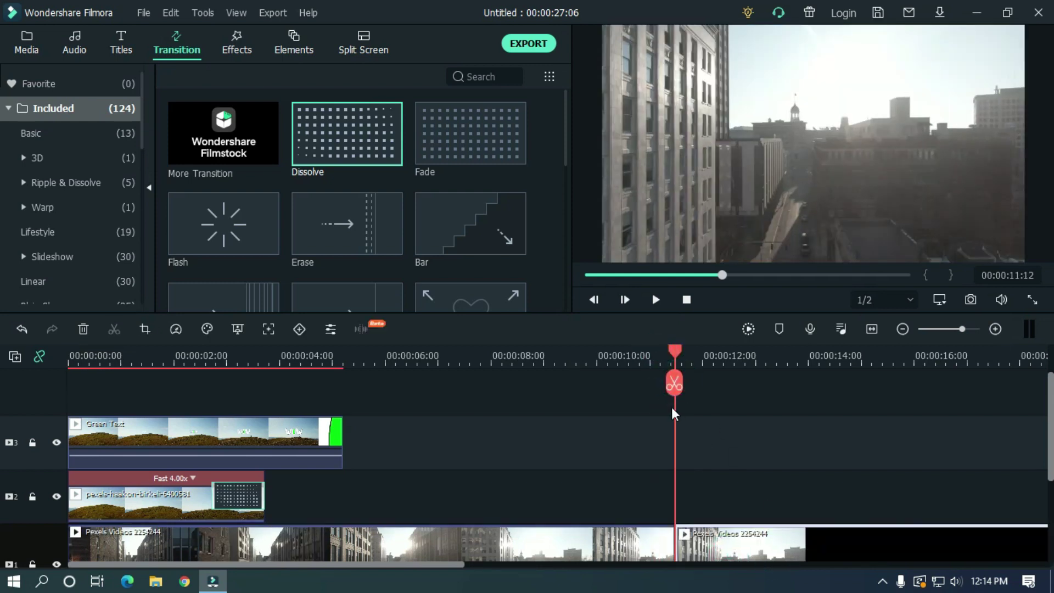
key("Delete")
scroll(726, 347, "down", 1)
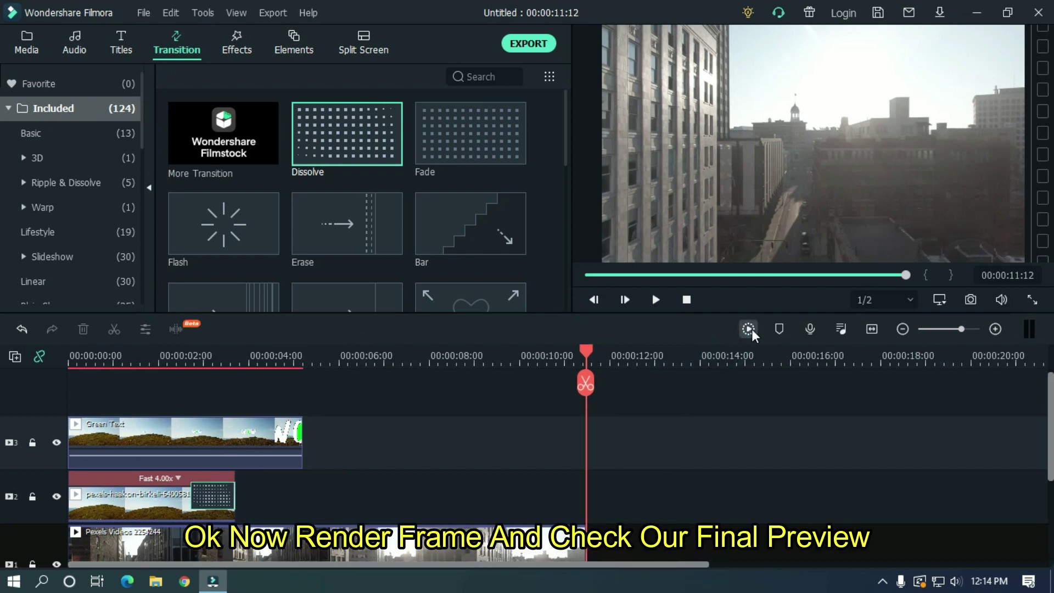
- Render the timeline preview and play the finished WOW-to-city edit from the start twice
left_click(748, 328)
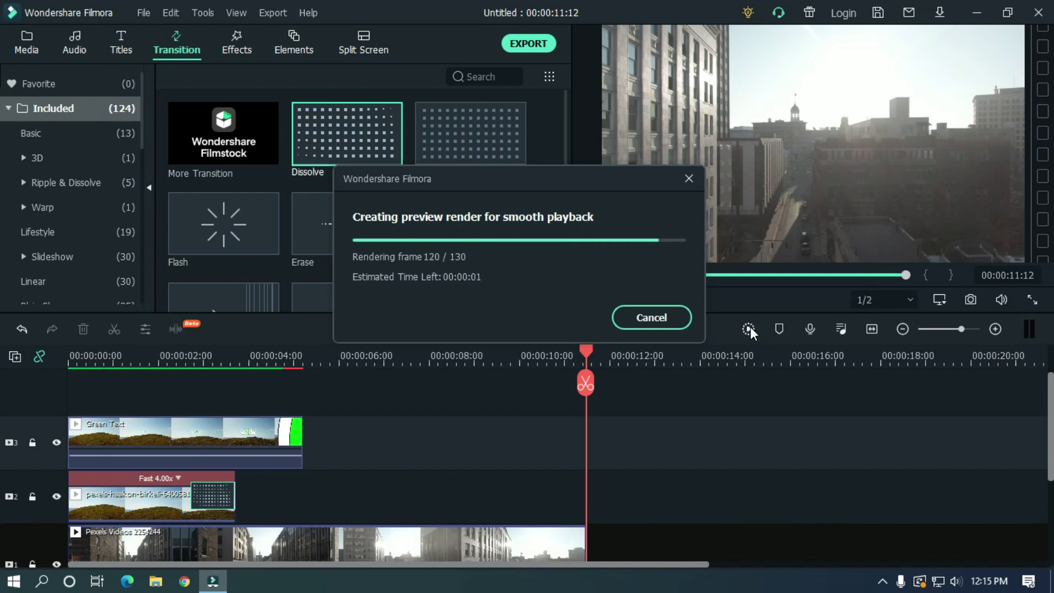
left_click(689, 299)
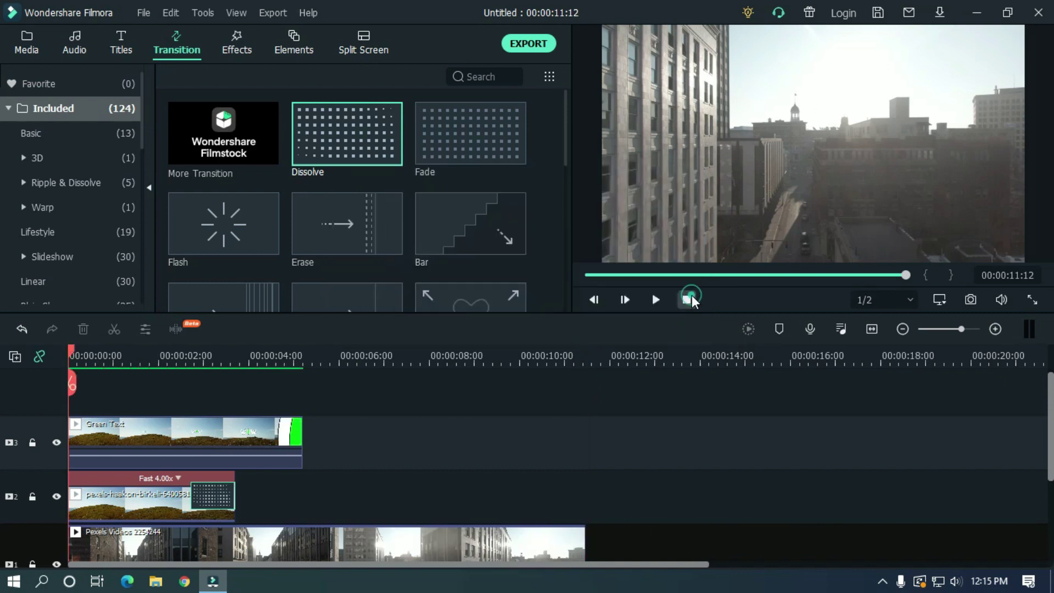
left_click(654, 300)
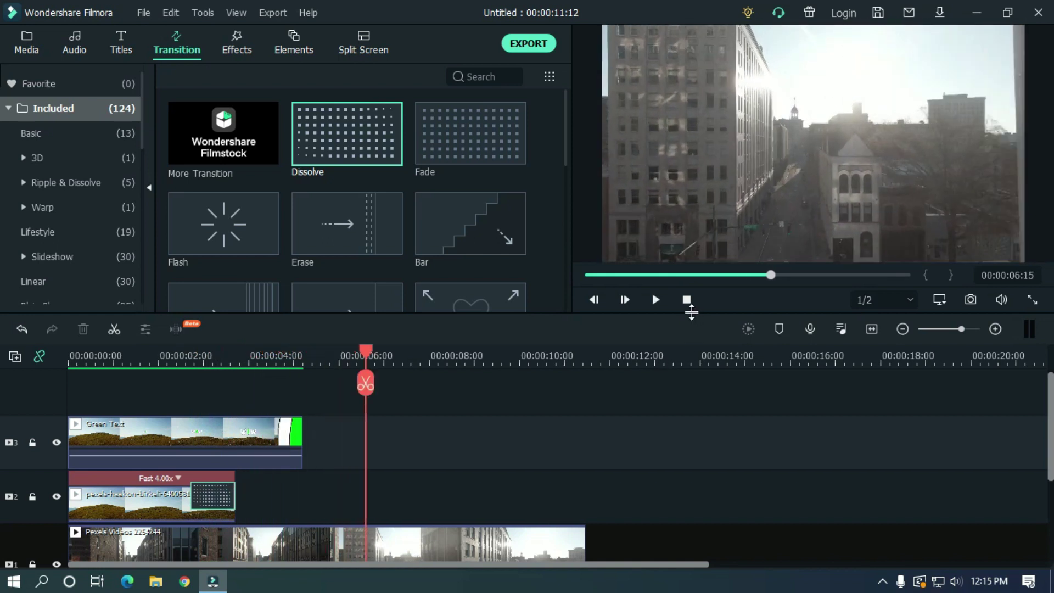
left_click(689, 300)
key("space")
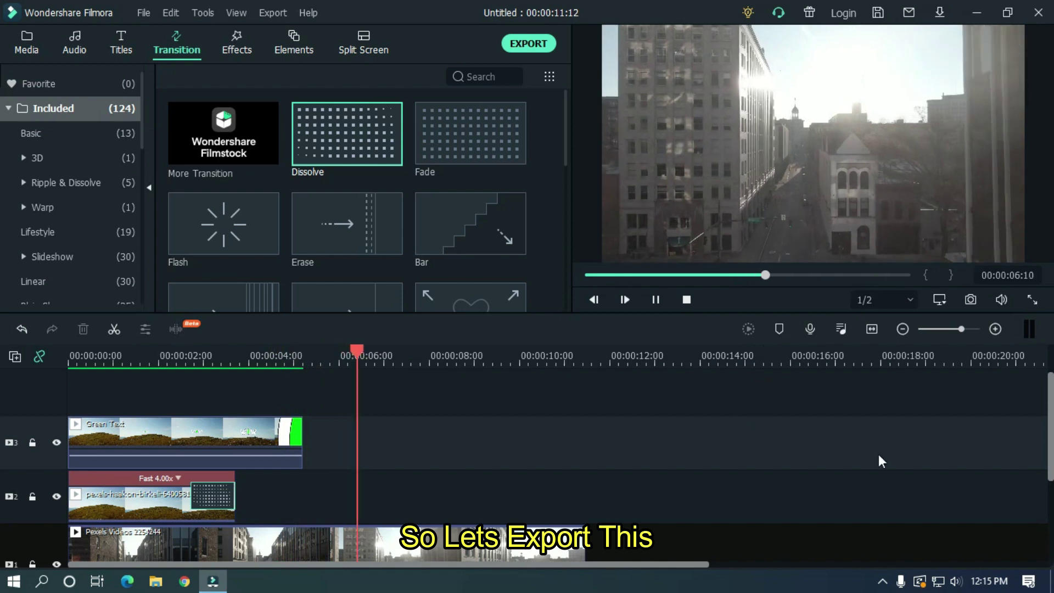
scroll(2, 461, "down", 2)
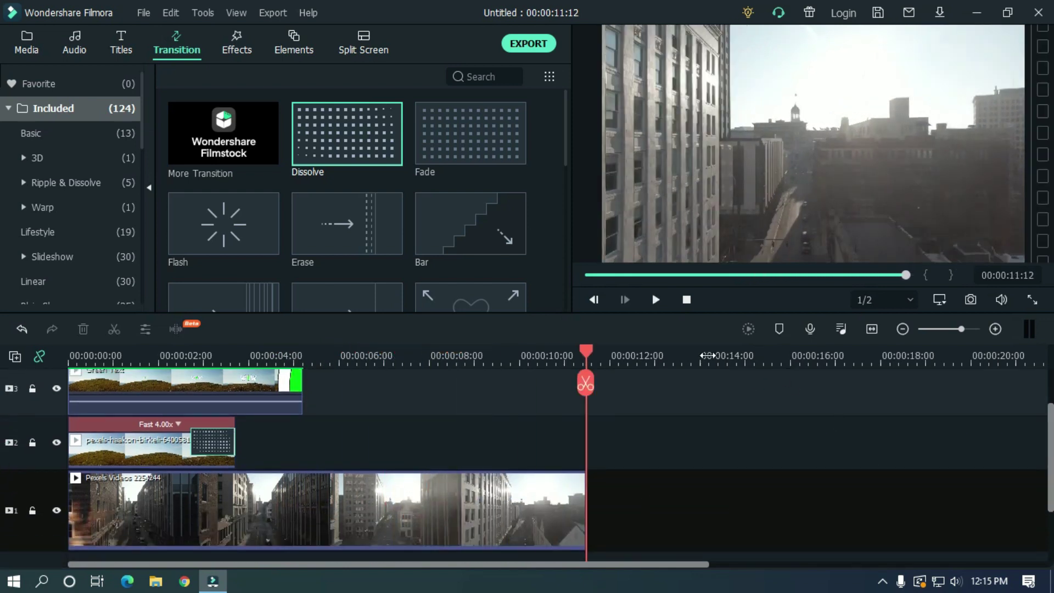
- Bring up the MP4 export settings for the 11-second edit
left_click(528, 43)
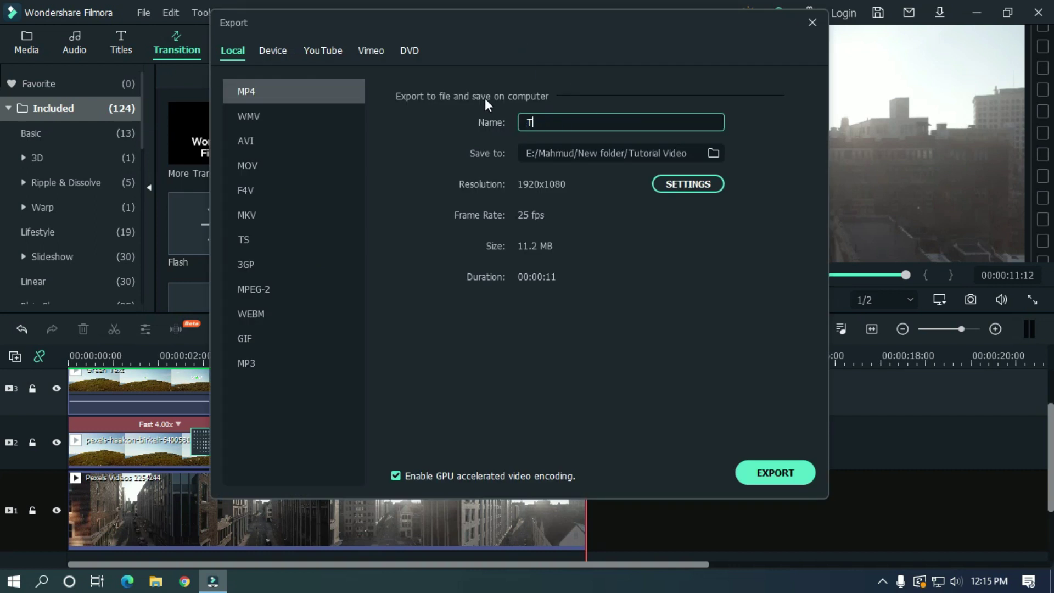